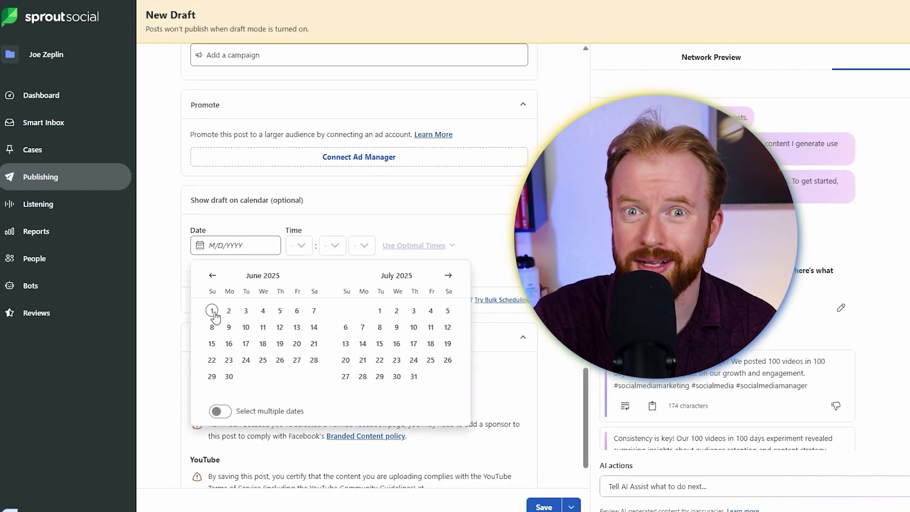
# Place the draft on the calendar for Sun, Jun 1, 2025 and choose its posting hour
pyautogui.click(212, 312)
pyautogui.click(305, 246)
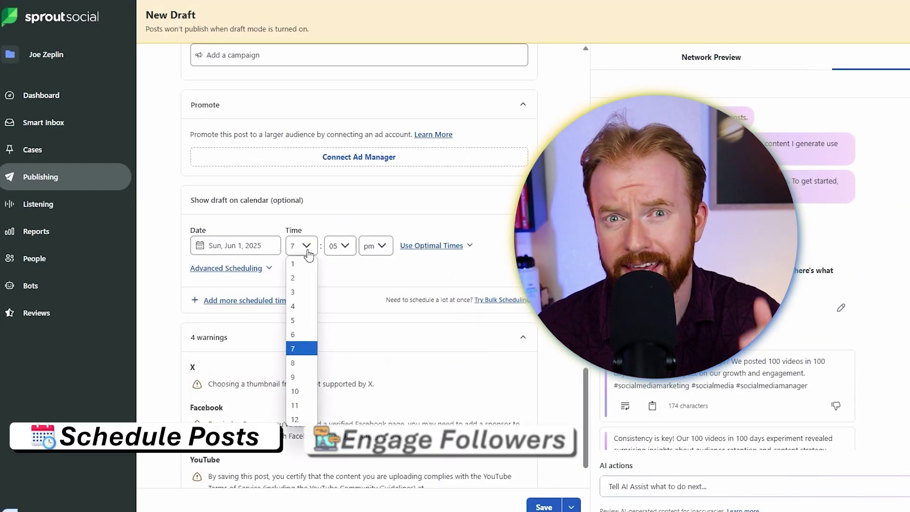
pyautogui.click(293, 335)
pyautogui.click(343, 246)
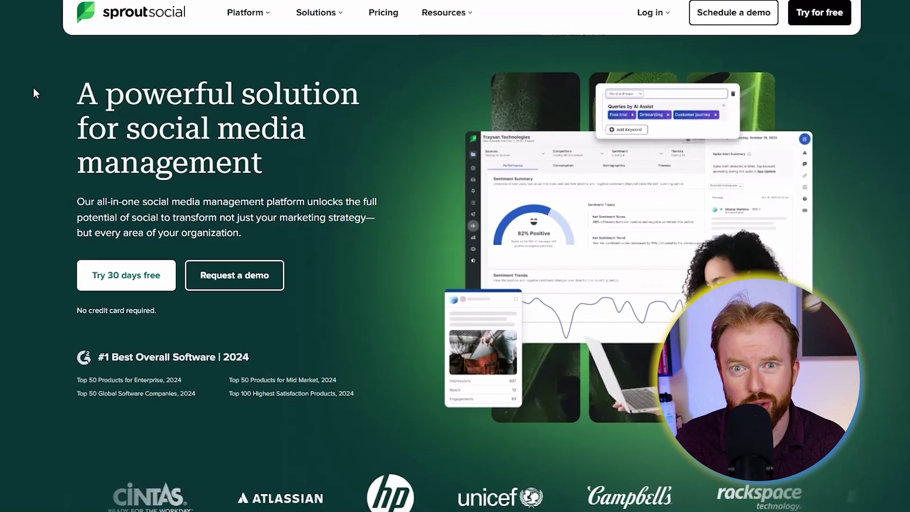
pyautogui.moveTo(73, 203); pyautogui.dragTo(136, 206)
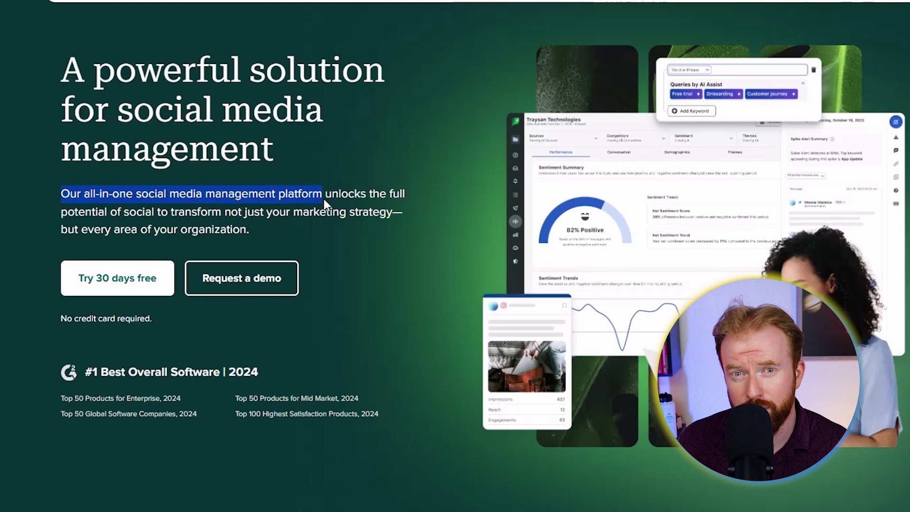
pyautogui.scroll(-10, 456, 256)
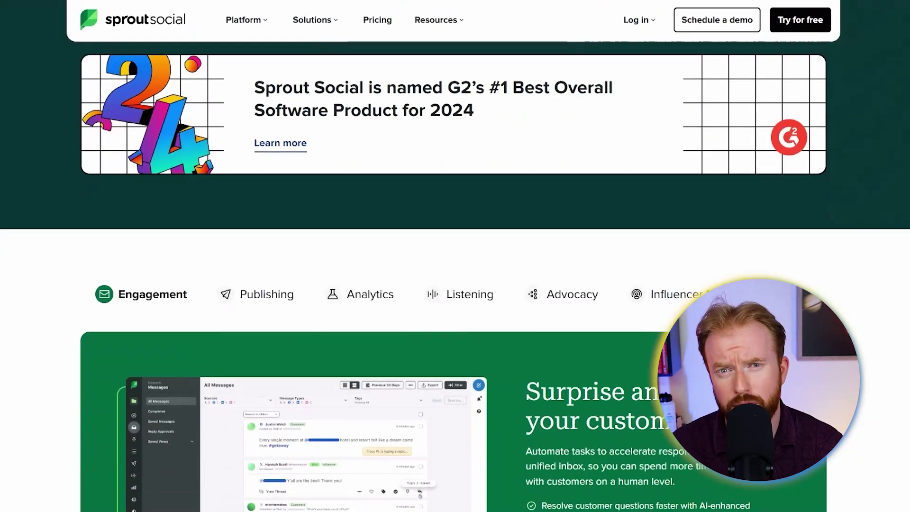
pyautogui.scroll(-15, 462, 240)
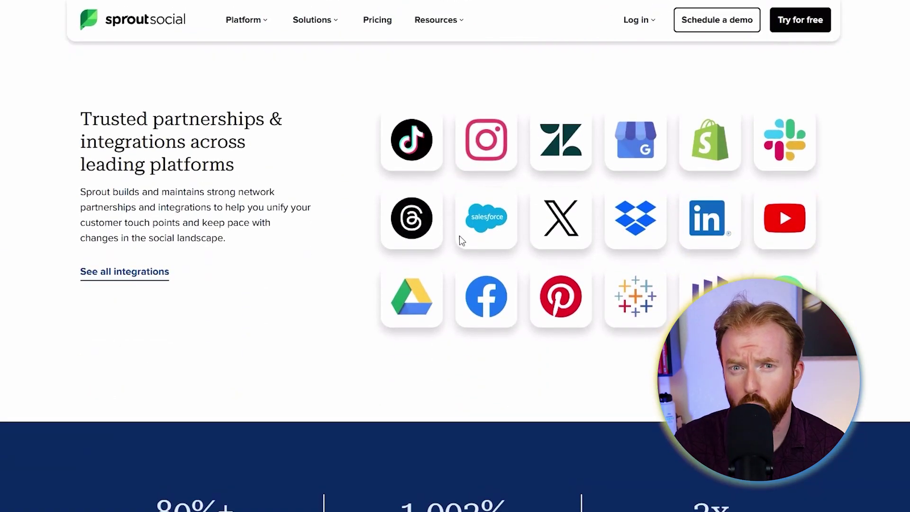
pyautogui.moveTo(81, 142); pyautogui.dragTo(185, 142)
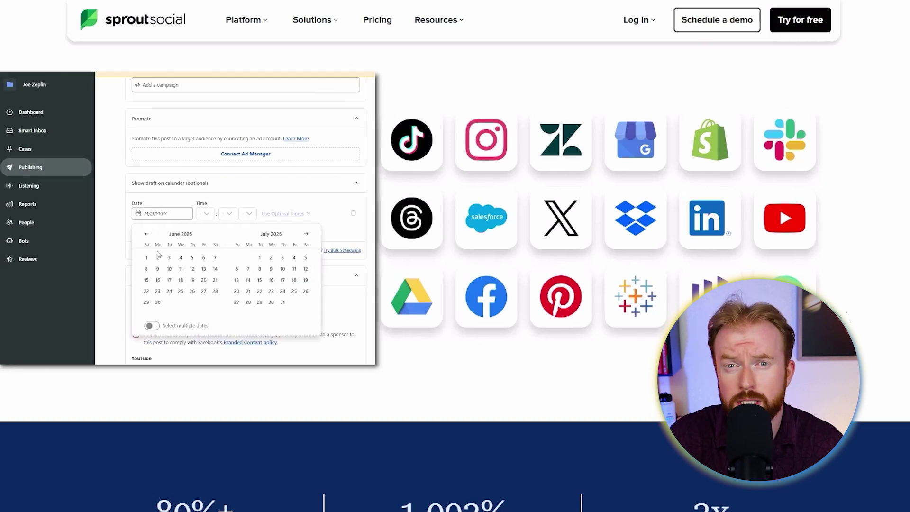
pyautogui.scroll(20, 641, 214)
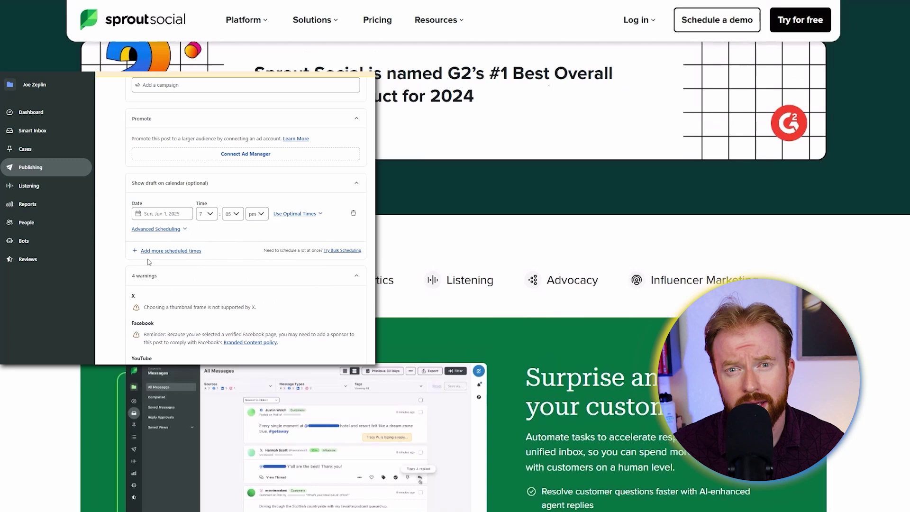
pyautogui.scroll(15, 640, 213)
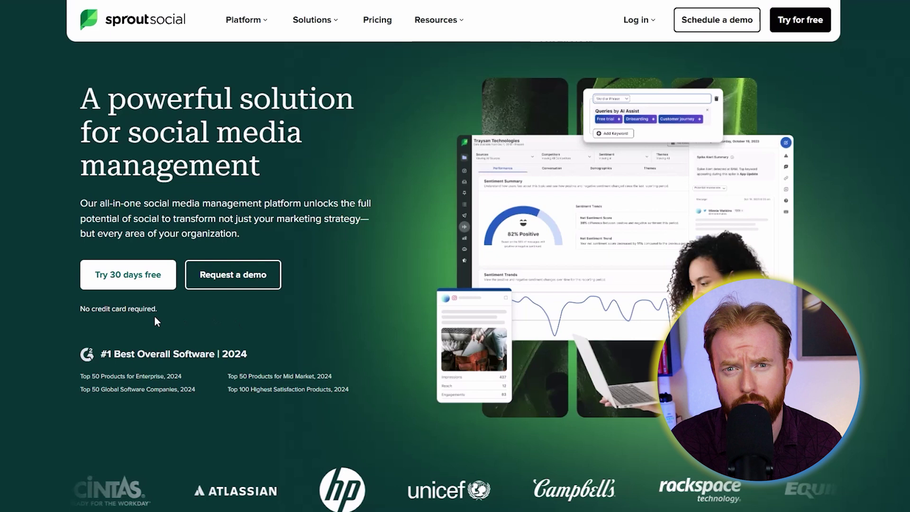
# Sign up for the 30-day free trial with first name, last name, suggested email and a password
pyautogui.click(127, 272)
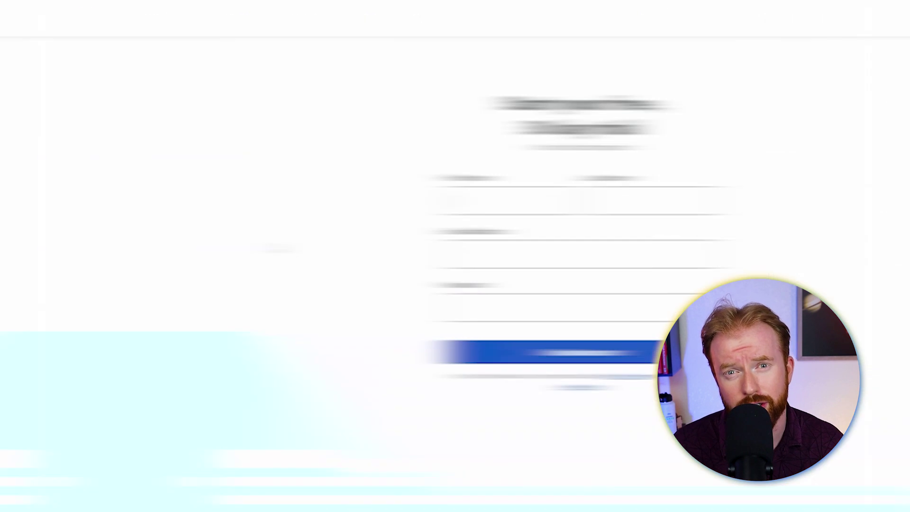
pyautogui.press('Tab')
pyautogui.press('Tab')
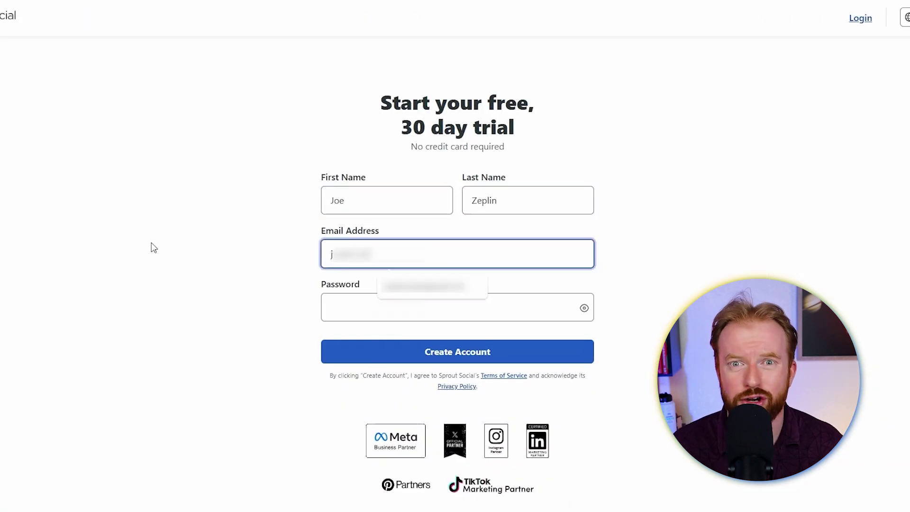
pyautogui.write('j')
pyautogui.press('Down')
pyautogui.press('Return')
pyautogui.press('Tab')
pyautogui.write('password')
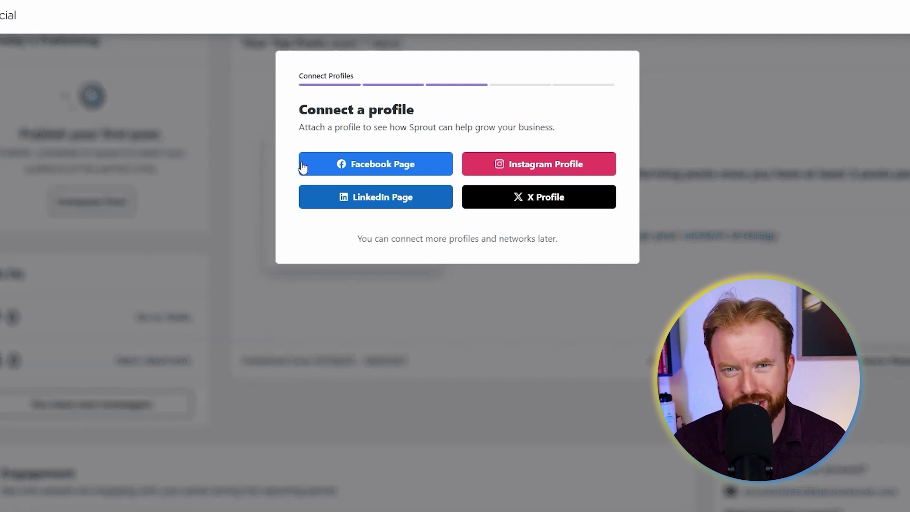
# Connect the Facebook page, the Instagram business profile and the TikTok account
pyautogui.click(375, 165)
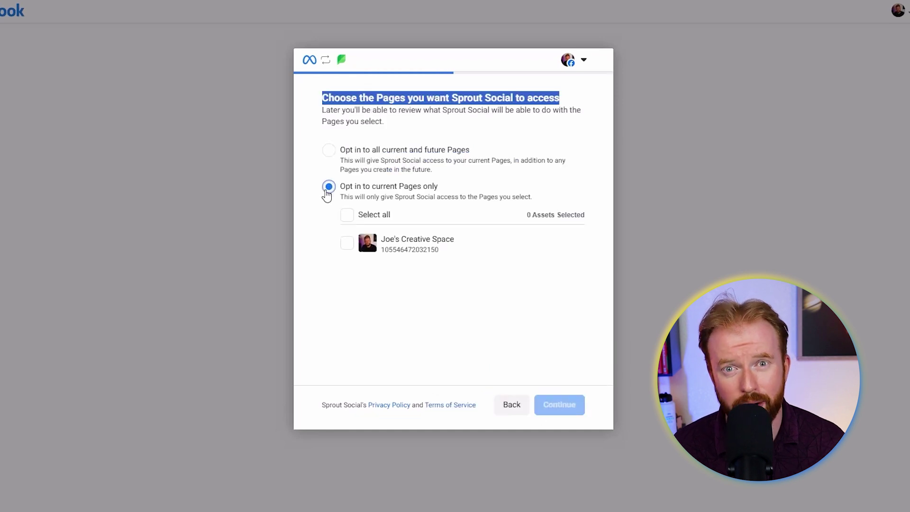
pyautogui.click(347, 213)
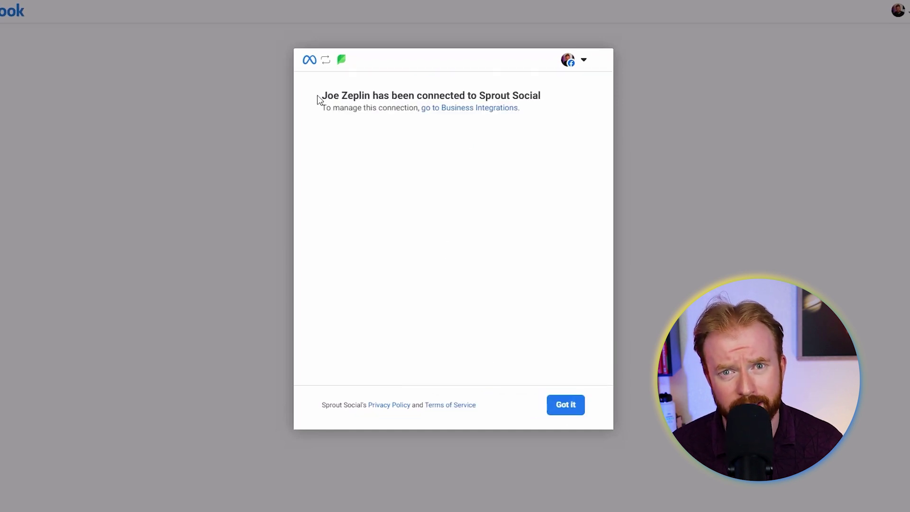
pyautogui.moveTo(319, 97); pyautogui.dragTo(543, 98)
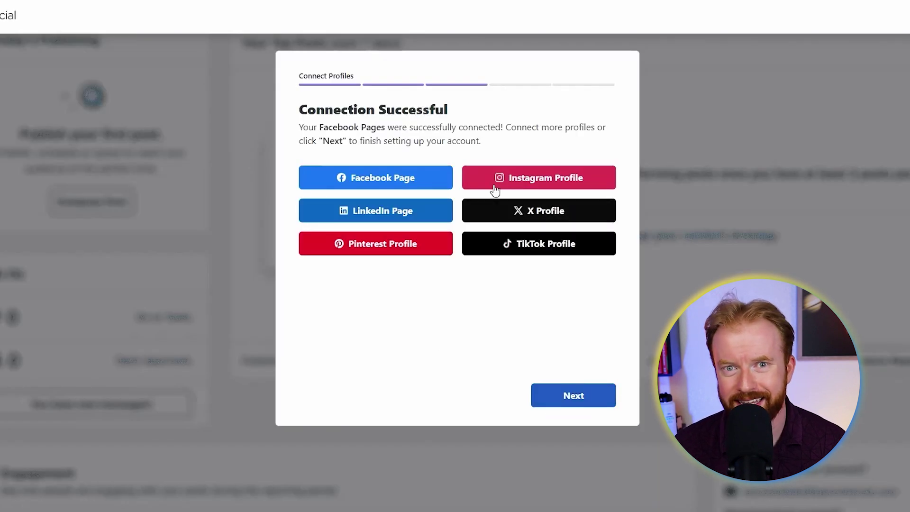
pyautogui.click(495, 189)
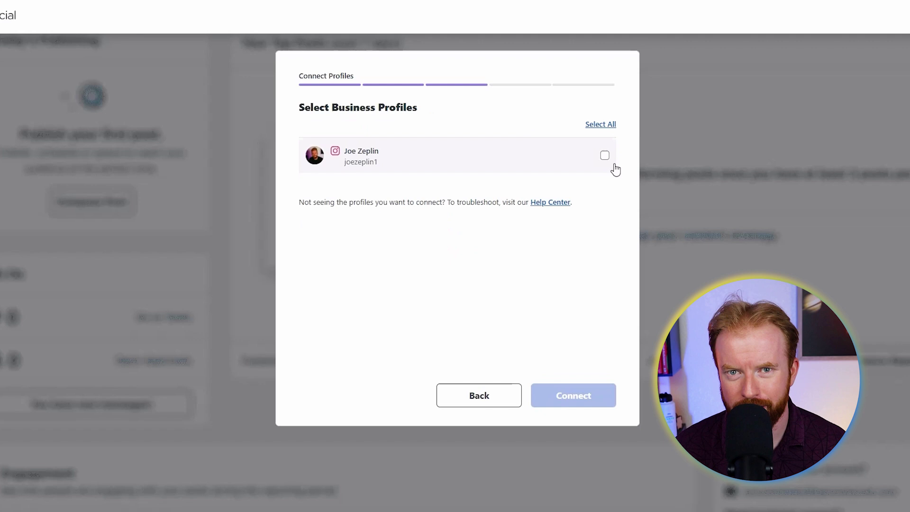
pyautogui.click(605, 156)
pyautogui.click(573, 396)
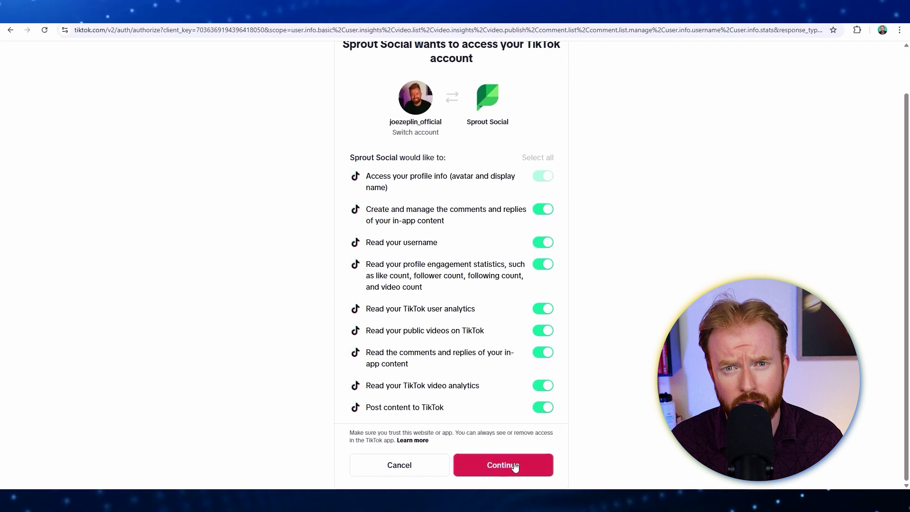
pyautogui.click(514, 463)
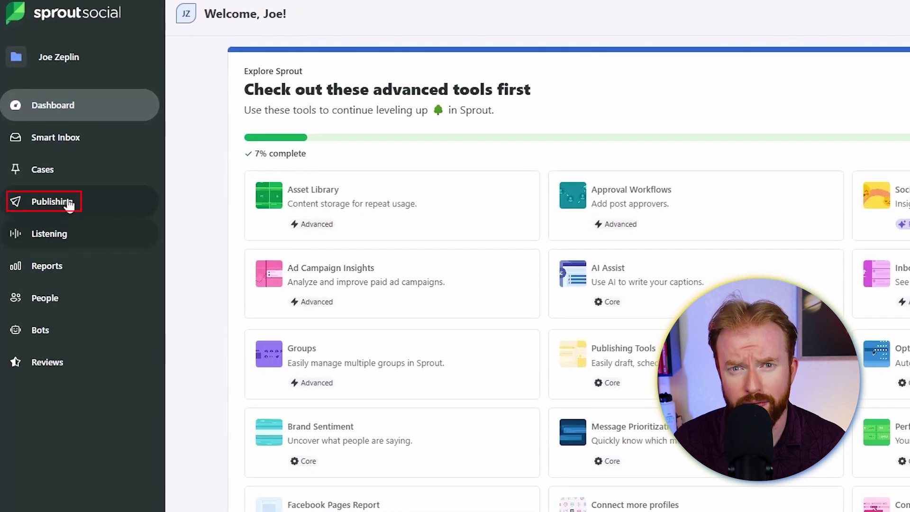
# Open the Publishing calendar, try Week and List views, and settle on the June 2025 Month grid
pyautogui.click(69, 205)
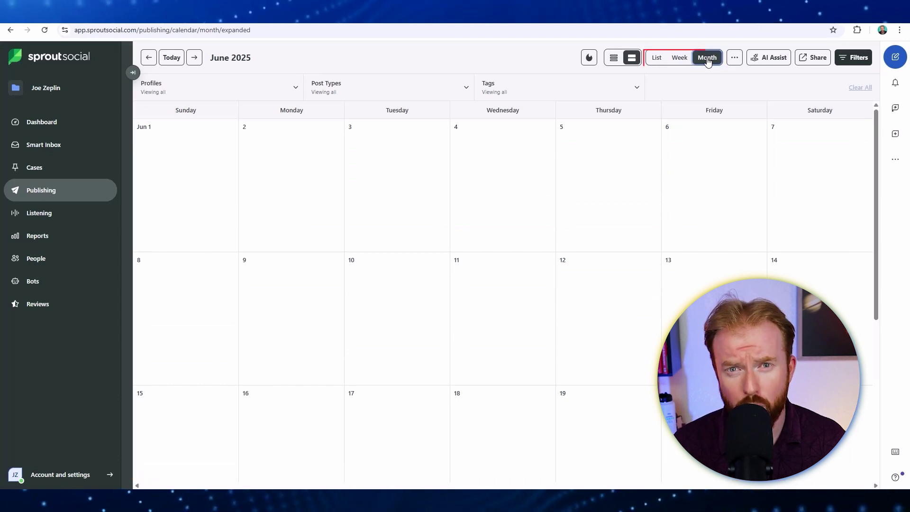
pyautogui.click(680, 58)
pyautogui.click(657, 58)
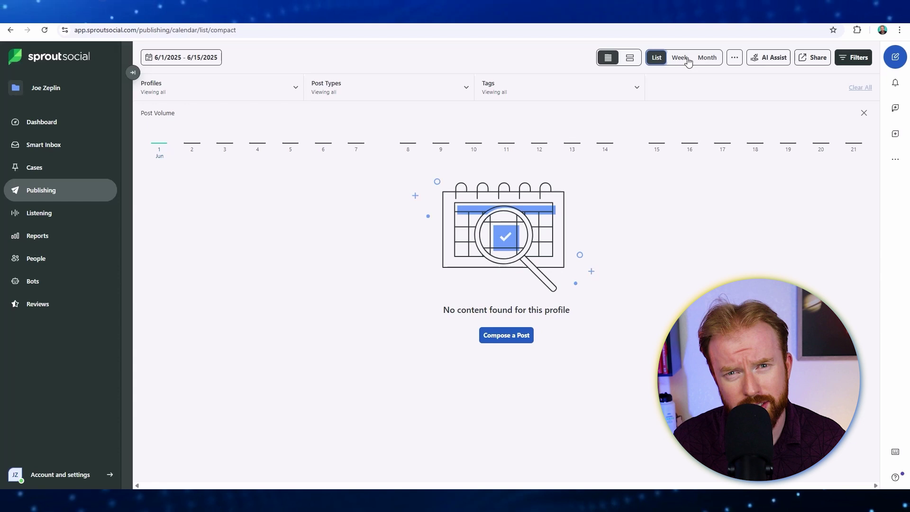
pyautogui.click(707, 59)
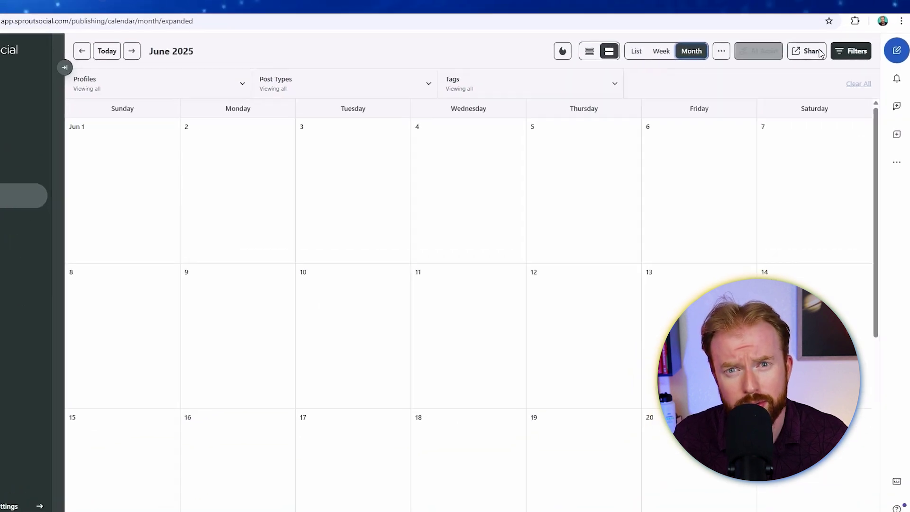
# Start a new post with only X, Facebook, Instagram, YouTube and TikTok profiles selected
pyautogui.click(895, 52)
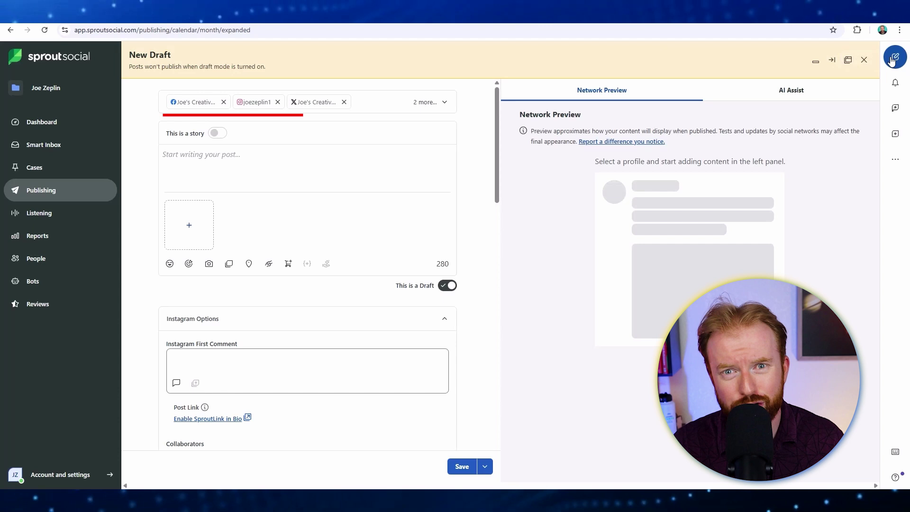
pyautogui.click(444, 101)
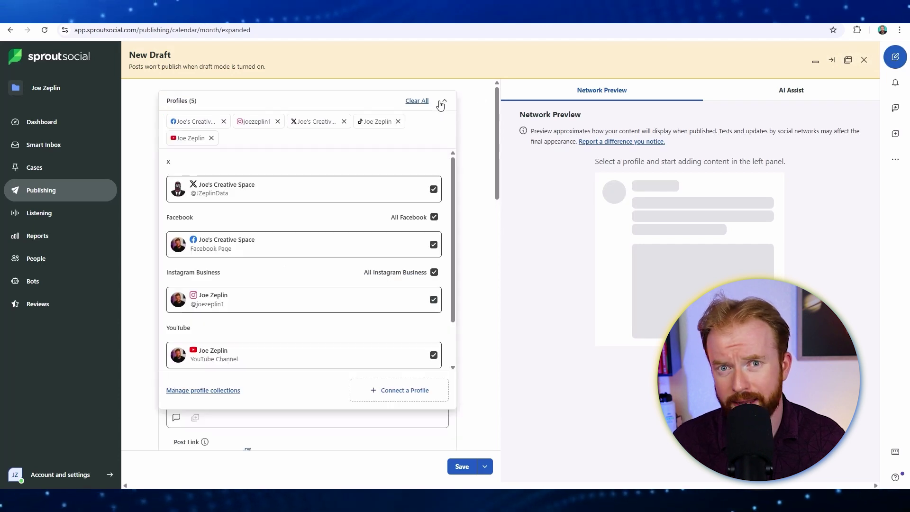
pyautogui.click(413, 102)
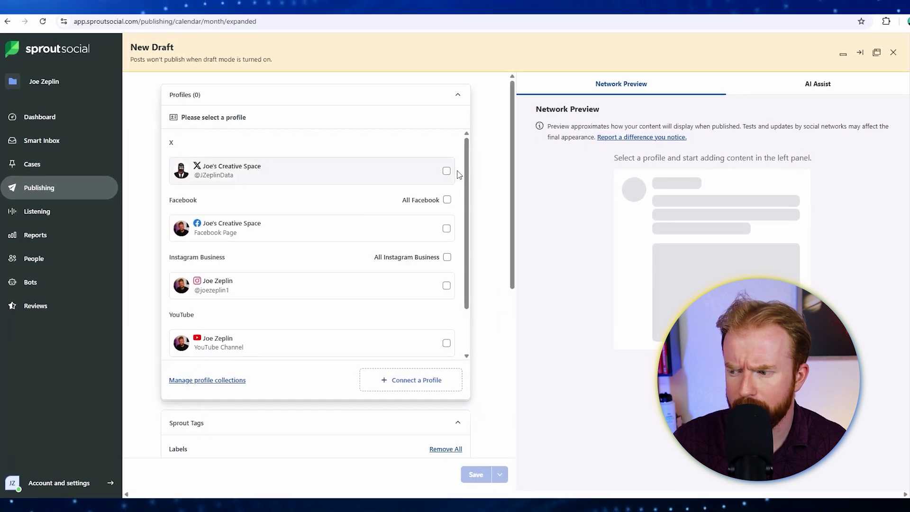
pyautogui.click(433, 174)
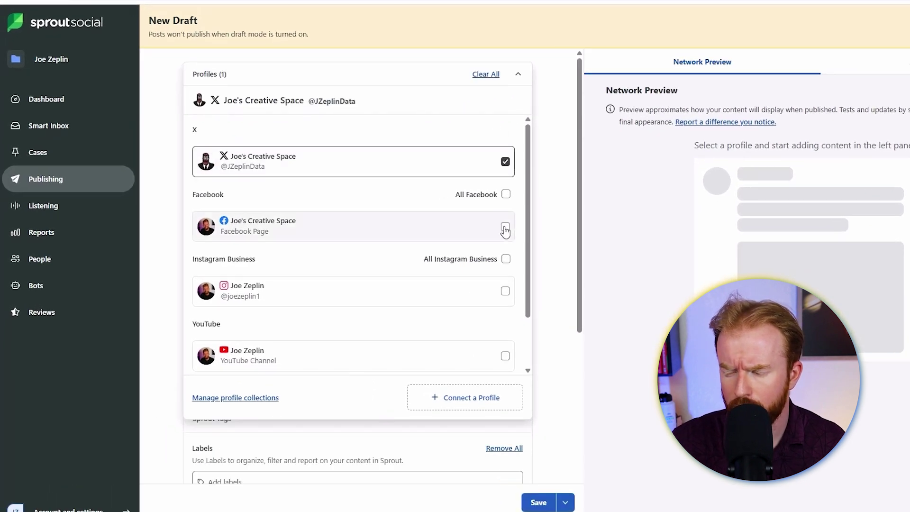
pyautogui.click(506, 228)
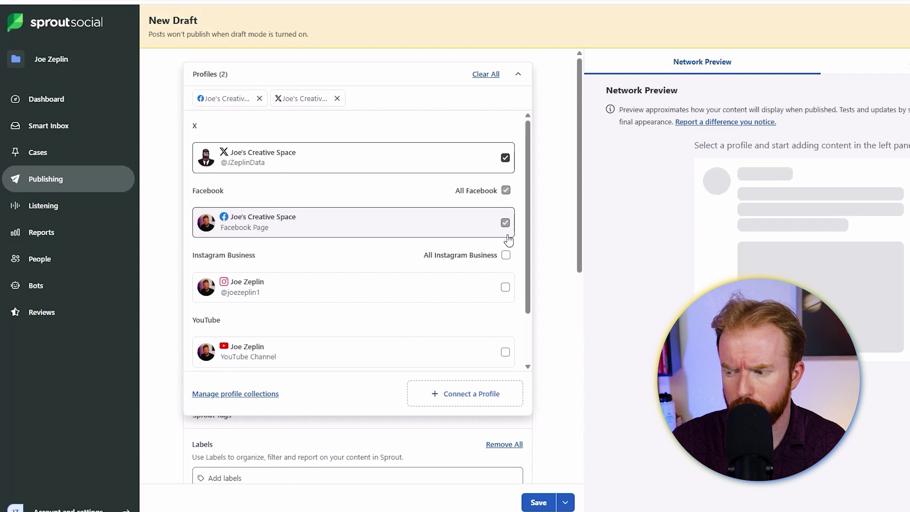
pyautogui.click(506, 287)
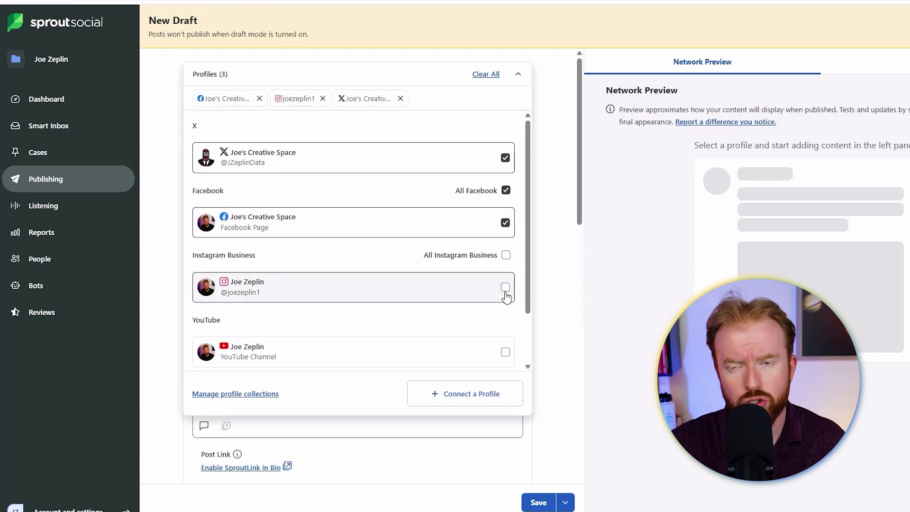
pyautogui.click(506, 354)
pyautogui.scroll(-1, 484, 329)
pyautogui.click(506, 355)
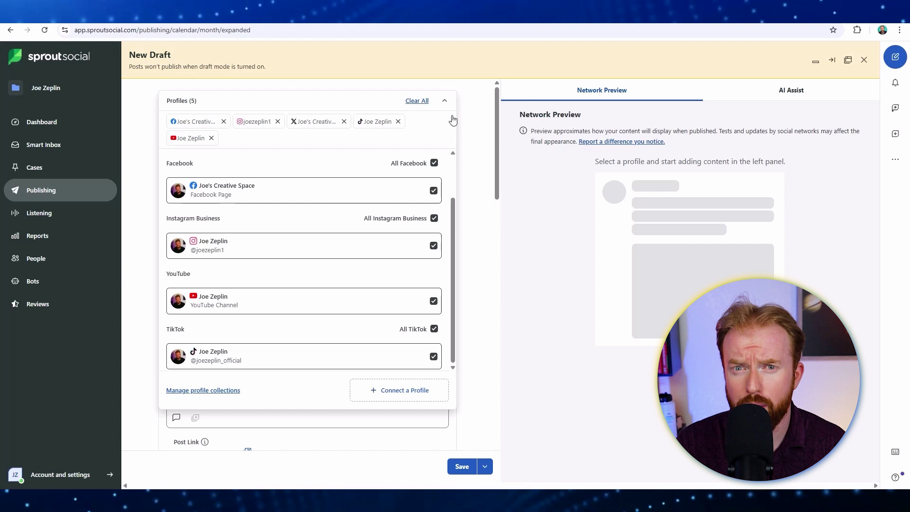
pyautogui.click(444, 102)
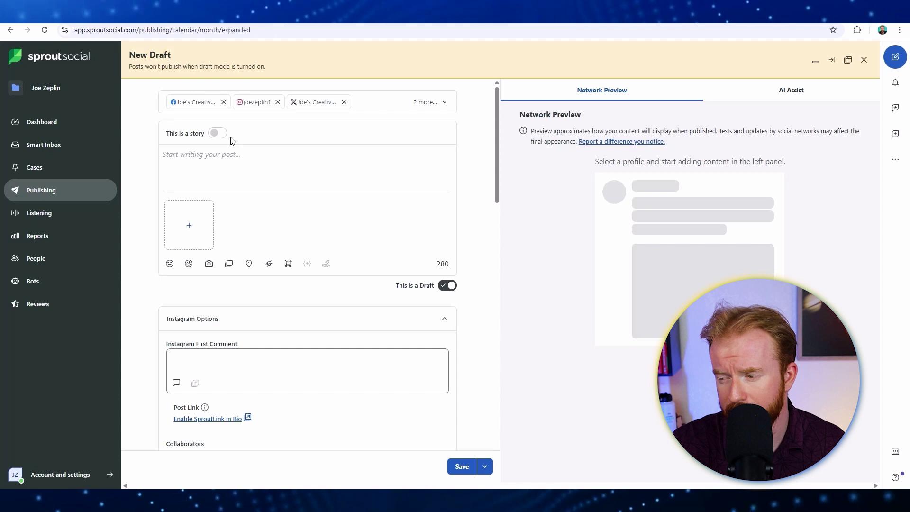
# Write the caption "We posted 100 videos in 100 days & here's what happened!" with #social, #socialmediamarketing, #socialmedia
pyautogui.click(246, 164)
pyautogui.write('We')
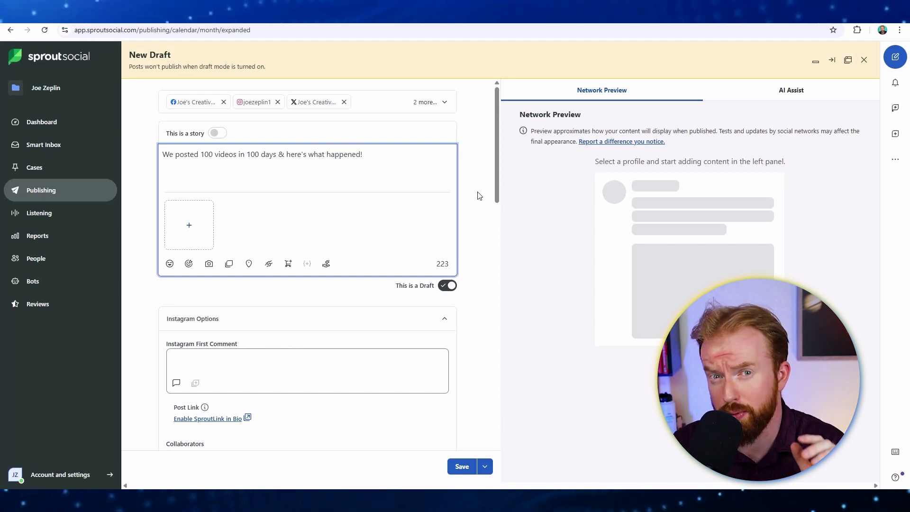
pyautogui.write('ocial')
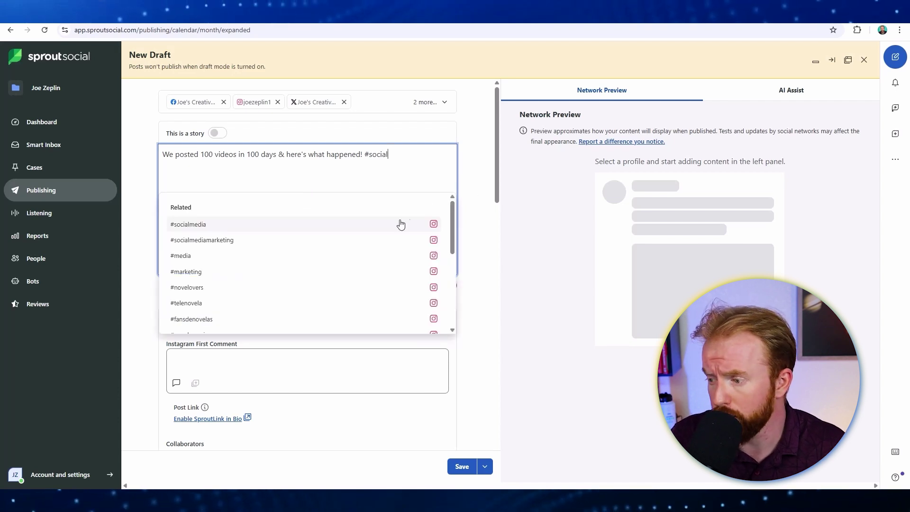
pyautogui.click(338, 241)
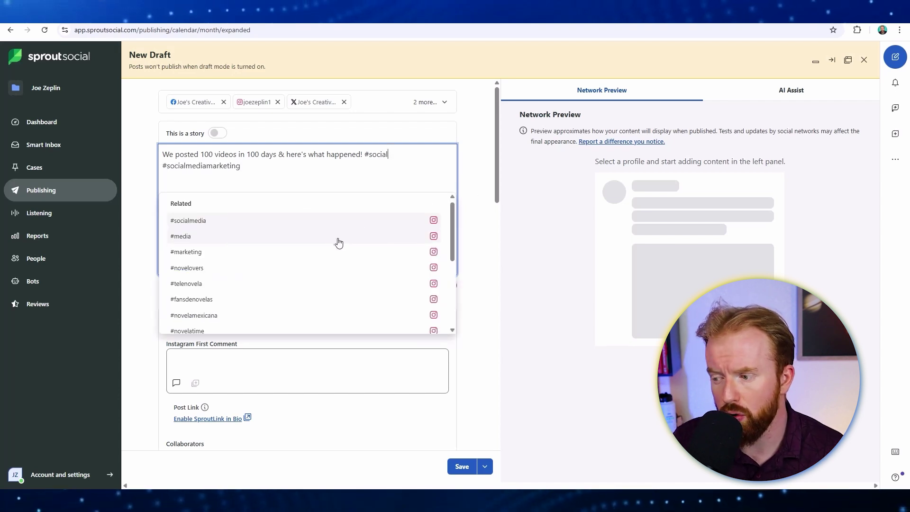
pyautogui.click(230, 223)
pyautogui.scroll(-5, 247, 256)
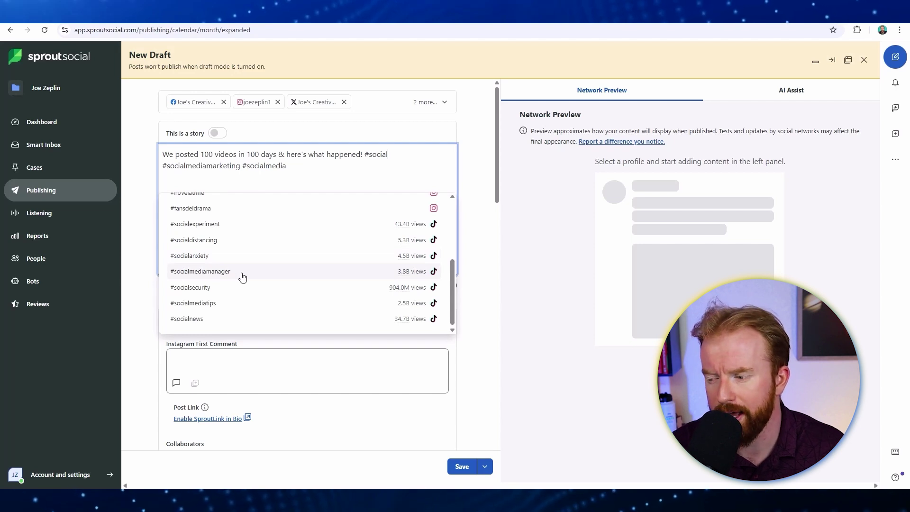
# Complete the hashtag as #socialmediamanager and attach the 100 videos MP4 from Downloads
pyautogui.click(241, 278)
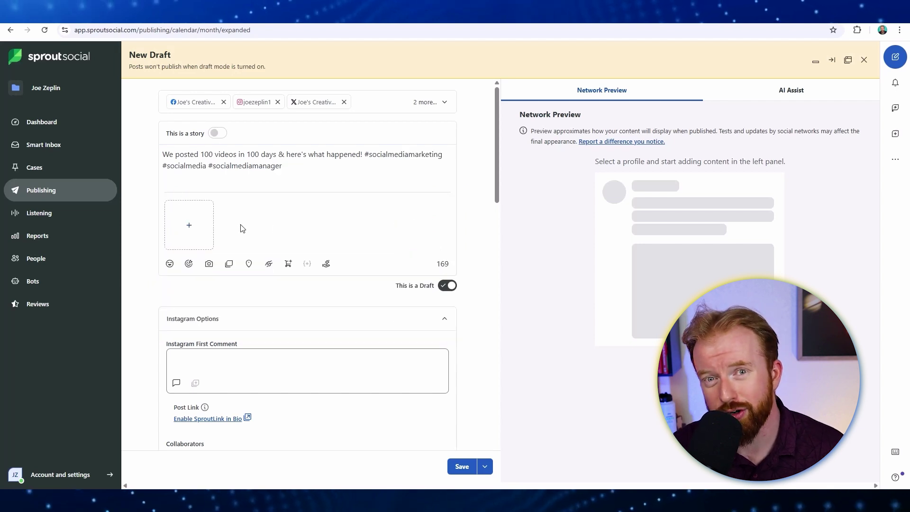
pyautogui.click(191, 228)
pyautogui.click(186, 286)
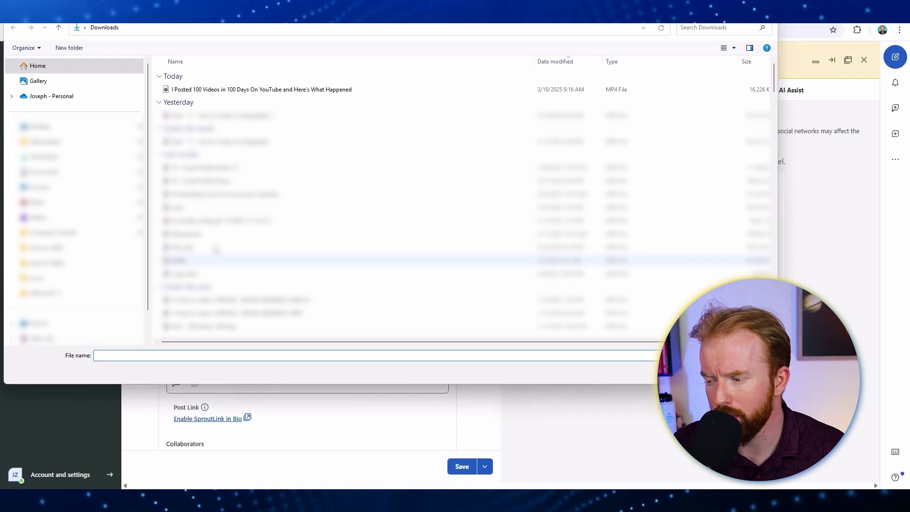
pyautogui.click(244, 90)
pyautogui.press('Return')
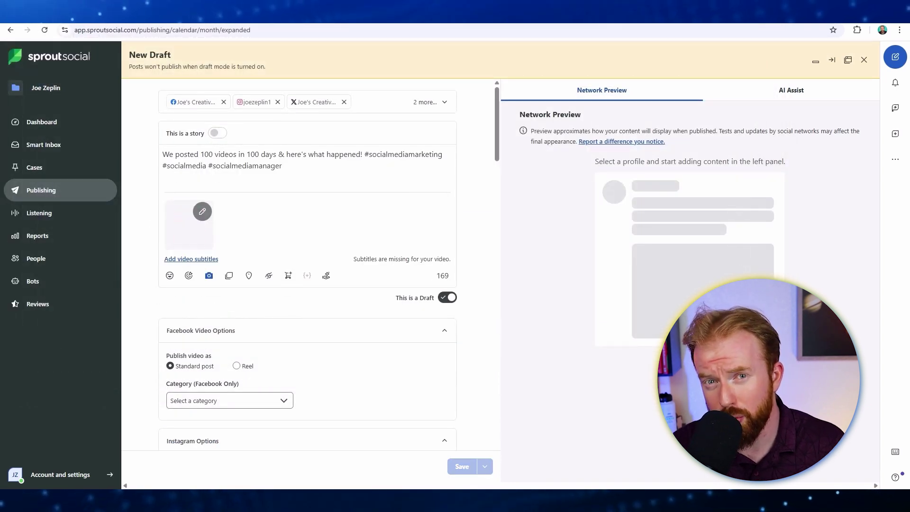
# Set the video thumbnail to frame 5 of 20, showing the monthly subscriber counts
pyautogui.click(204, 213)
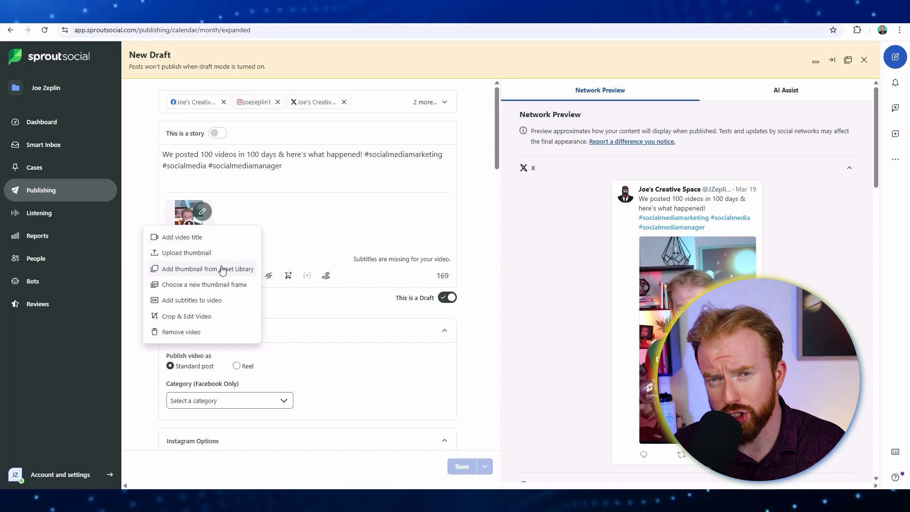
pyautogui.click(234, 284)
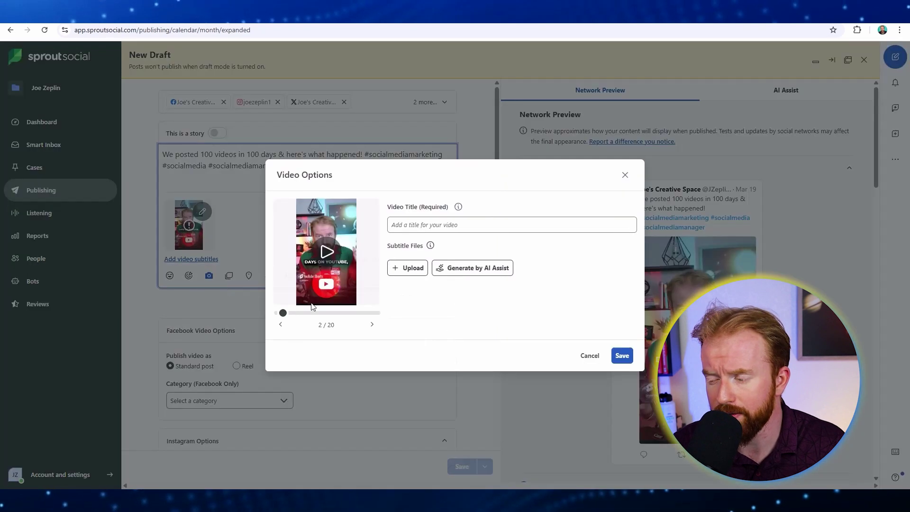
pyautogui.moveTo(284, 313); pyautogui.dragTo(300, 316)
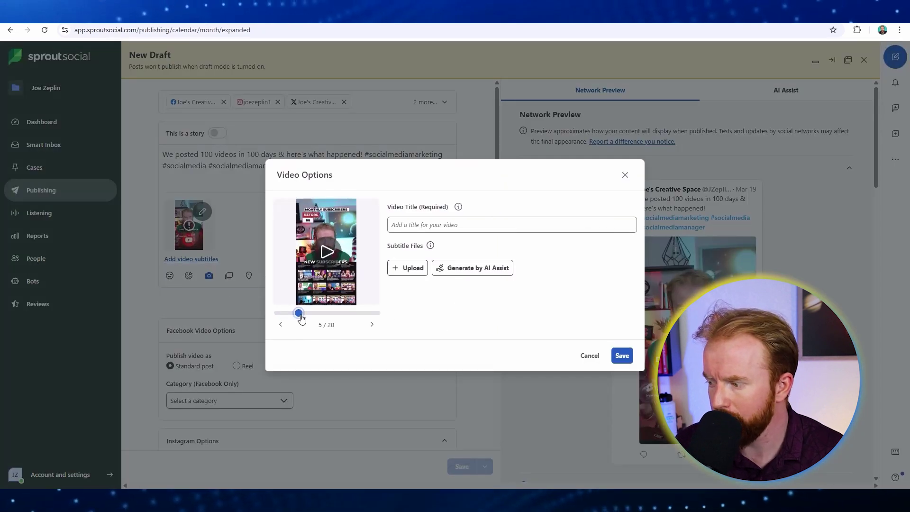
pyautogui.click(623, 355)
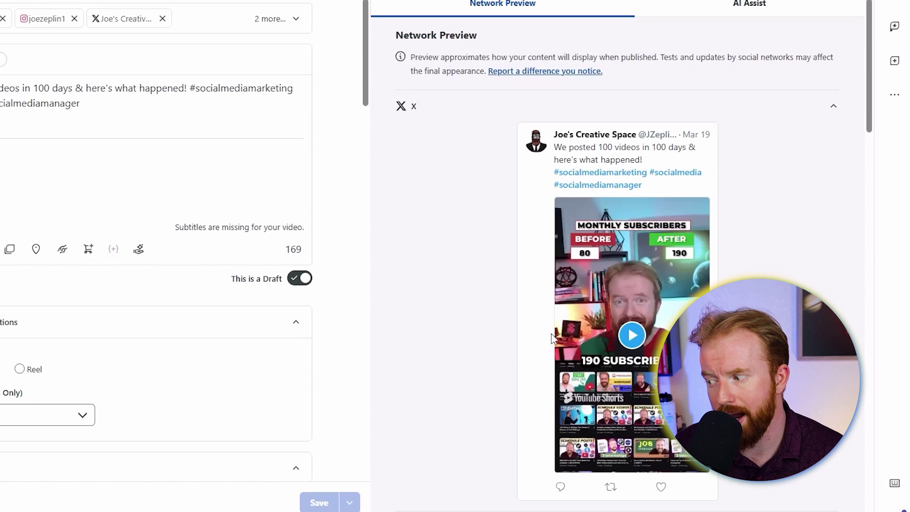
pyautogui.scroll(-10, 761, 270)
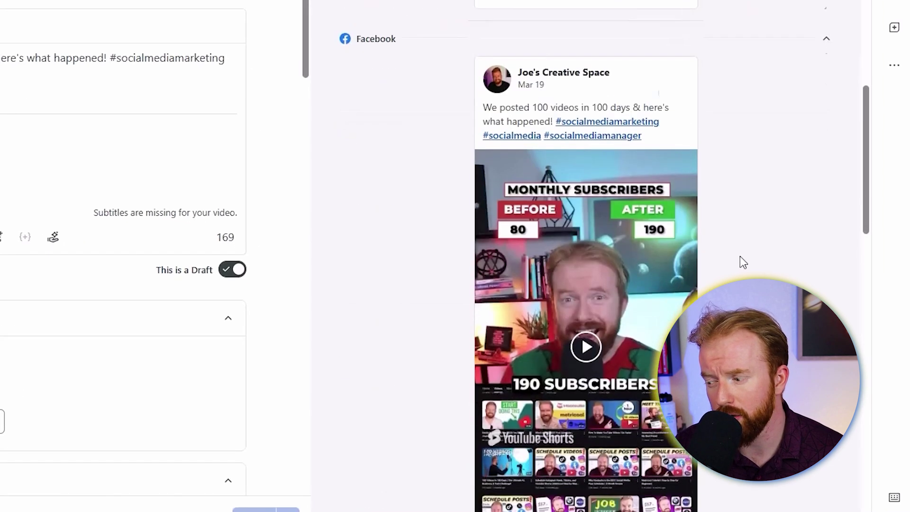
pyautogui.scroll(-5, 711, 250)
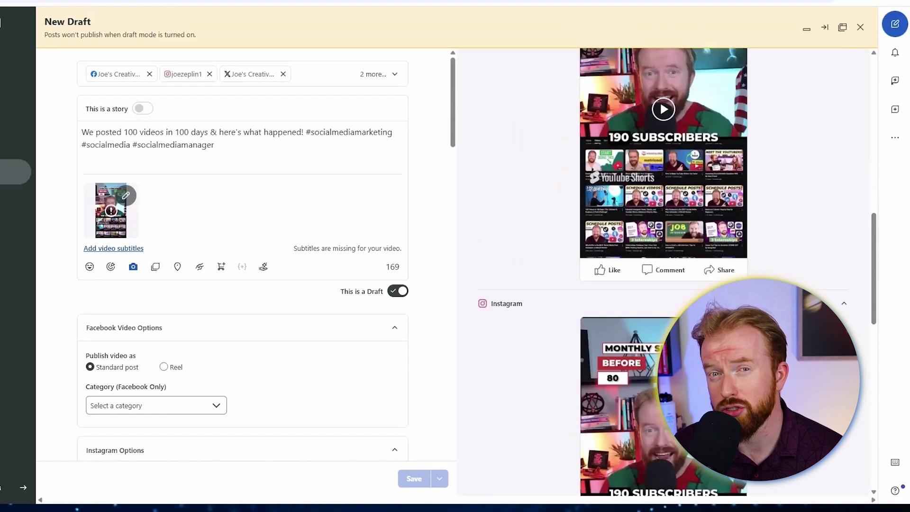
pyautogui.scroll(-10, 642, 298)
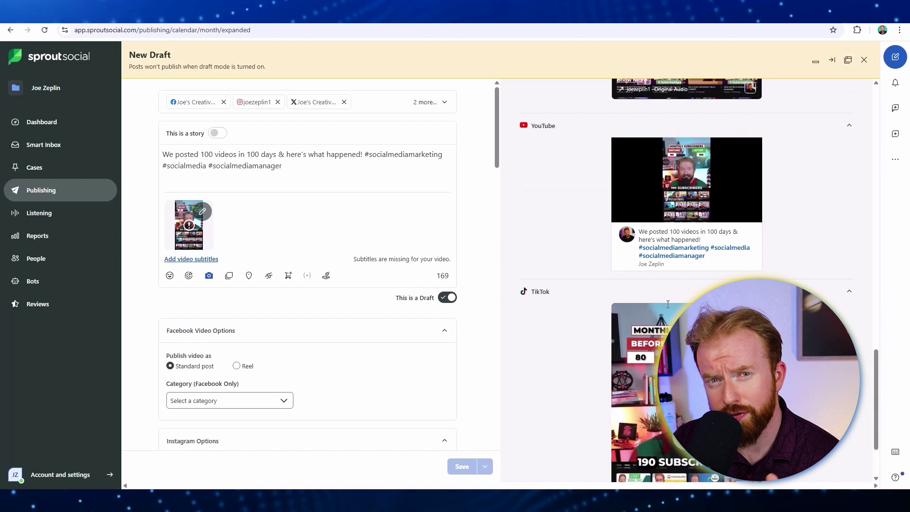
pyautogui.scroll(20, 668, 304)
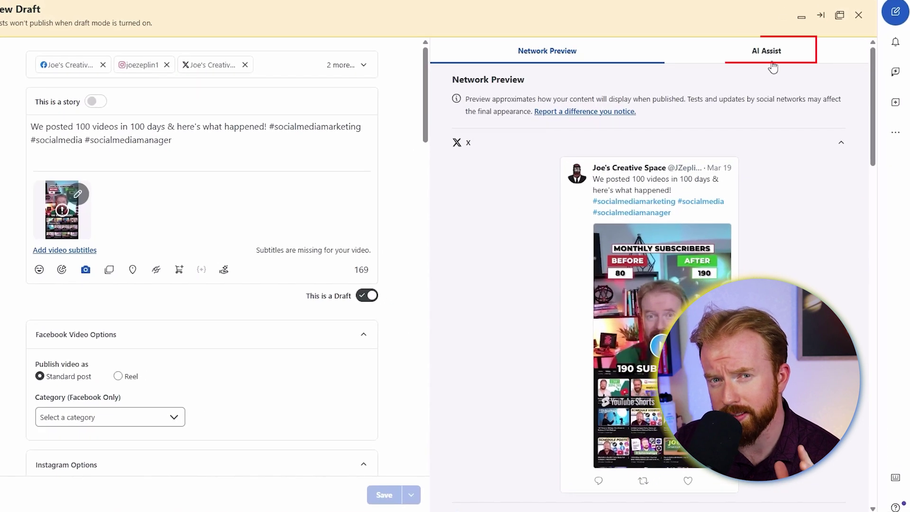
# Generate AI Assist caption options from a custom topic using the Instagram profile as brand voice
pyautogui.click(773, 66)
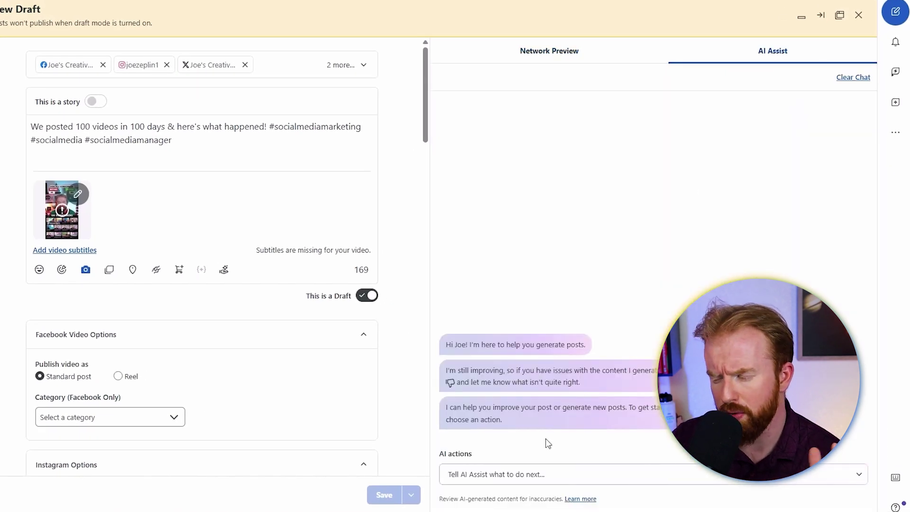
pyautogui.click(552, 477)
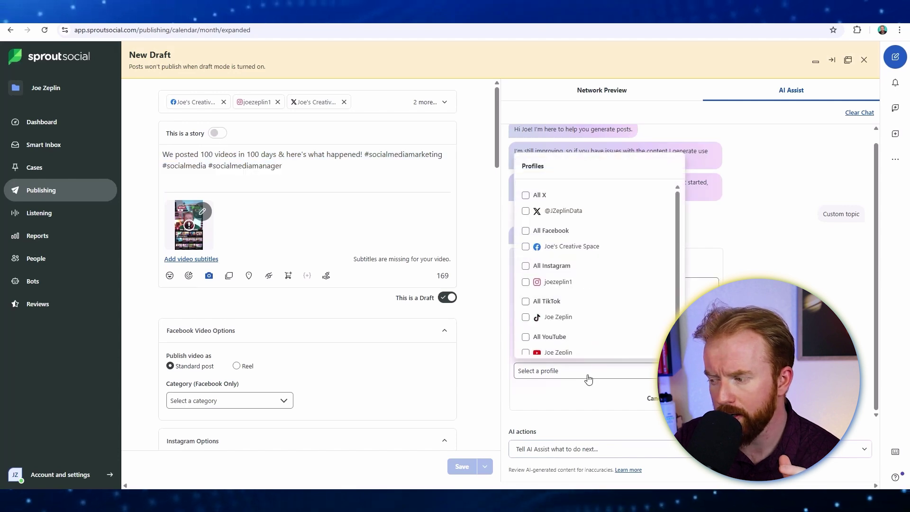
pyautogui.click(655, 283)
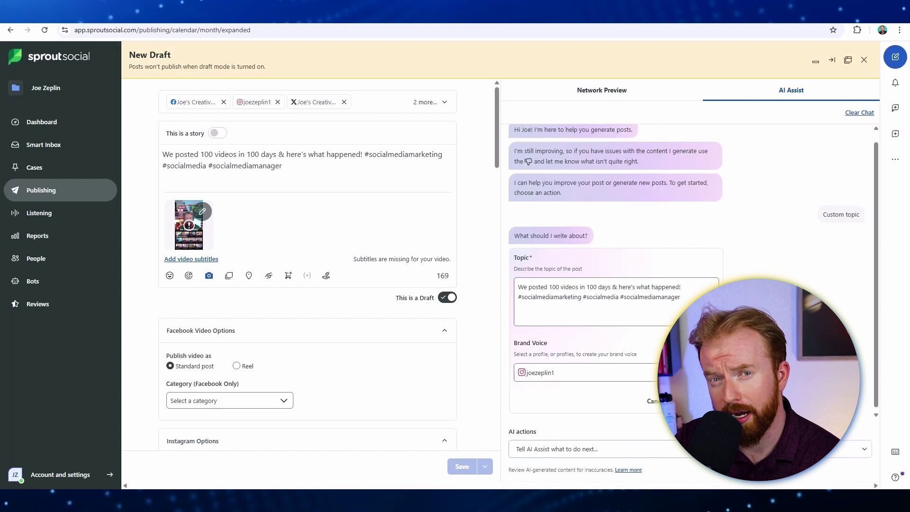
pyautogui.click(696, 401)
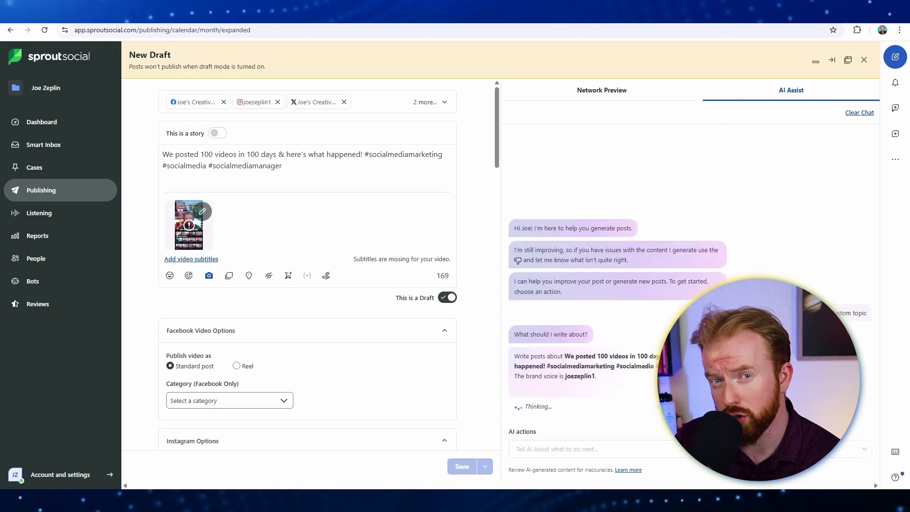
# Replace the post caption with the first AI Assist suggestion
pyautogui.tripleClick(623, 199)
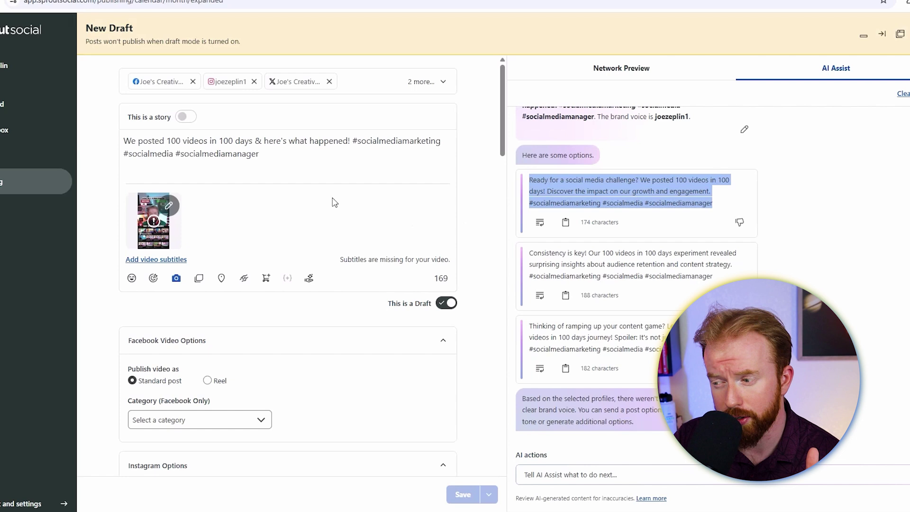
pyautogui.tripleClick(280, 157)
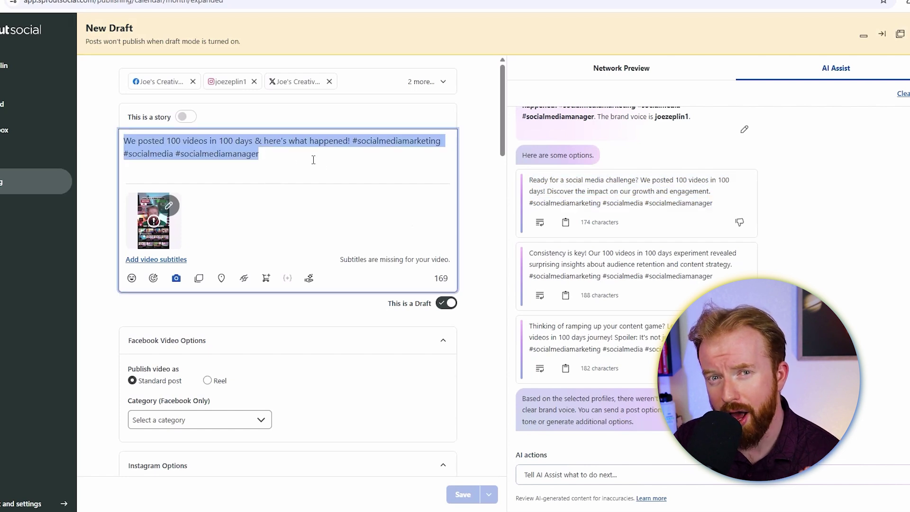
pyautogui.hotkey('ctrl', 'v')
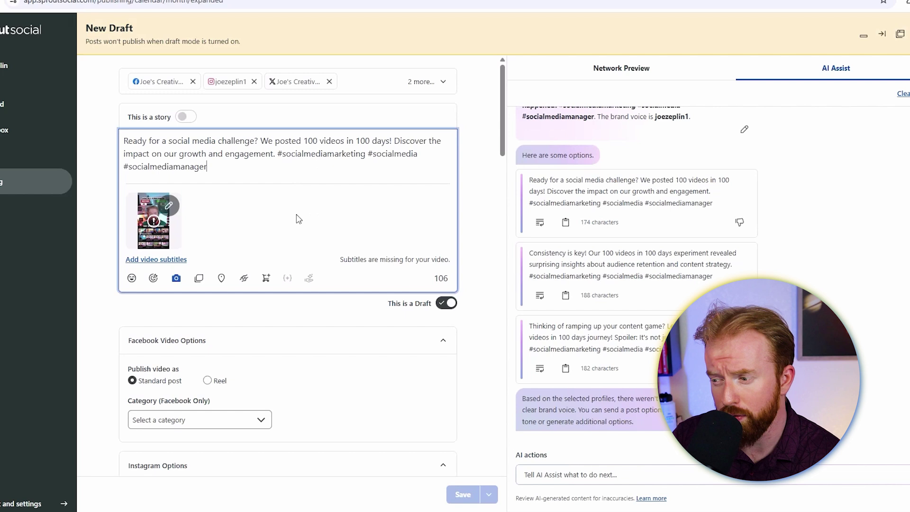
# Publish the Facebook video as a Reel and add Instagram first comment "Learn More Here!" with a YouTube link
pyautogui.scroll(-5, 292, 326)
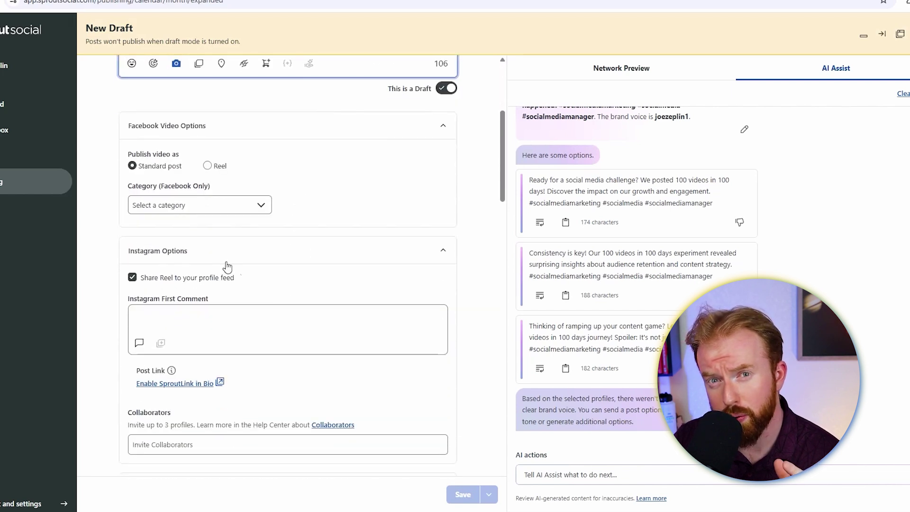
pyautogui.click(209, 168)
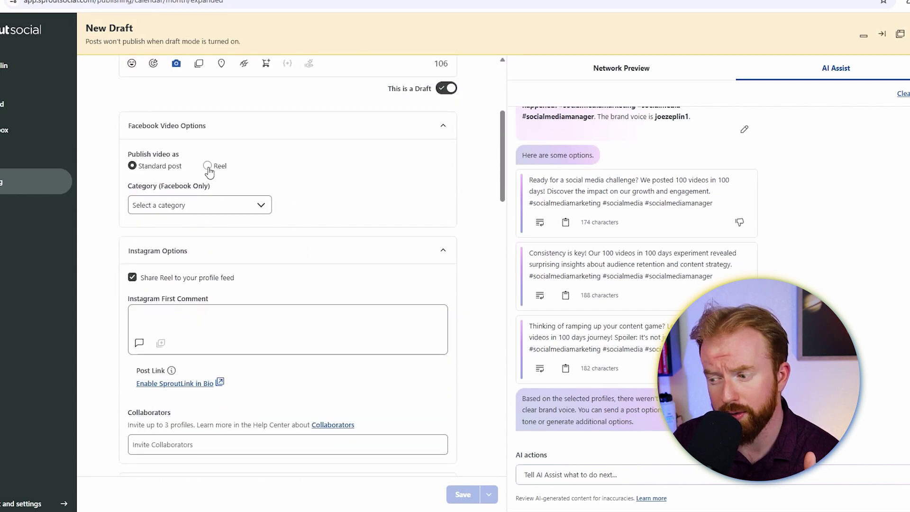
pyautogui.scroll(-3, 263, 245)
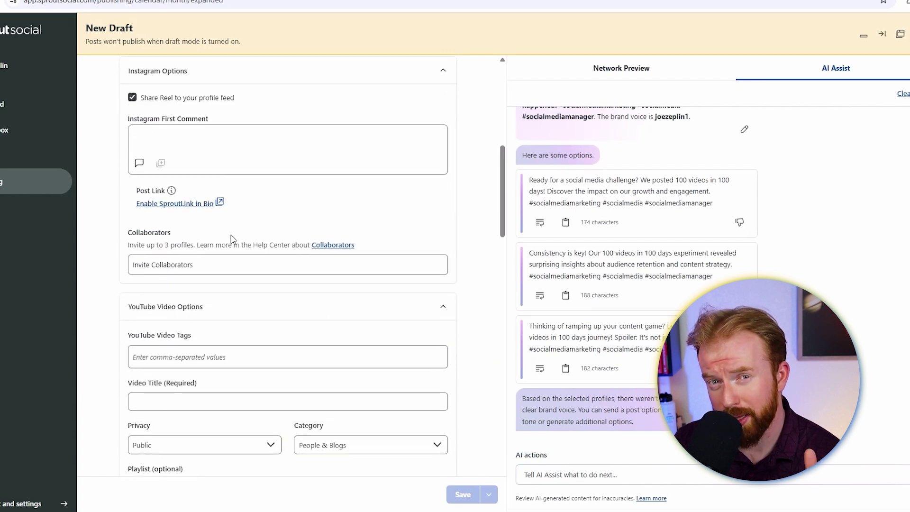
pyautogui.click(179, 133)
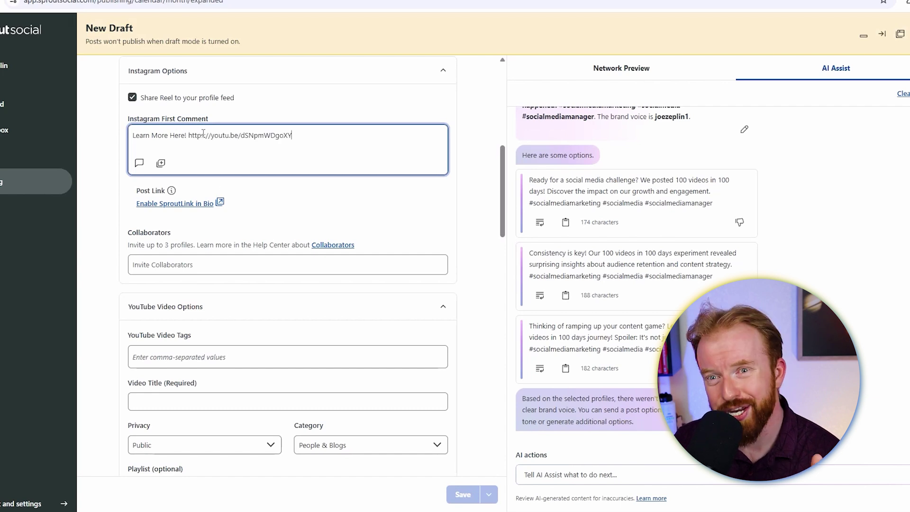
pyautogui.scroll(-5, 332, 251)
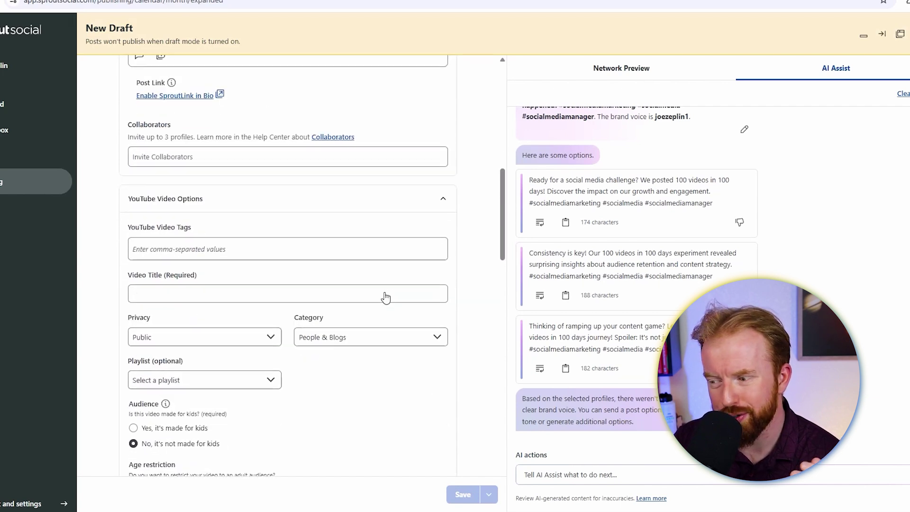
# Give YouTube the tag Social Media Marketing, the pasted headline title, Public privacy, Science & Technology category
pyautogui.click(306, 145)
pyautogui.write('Social Media Marketing')
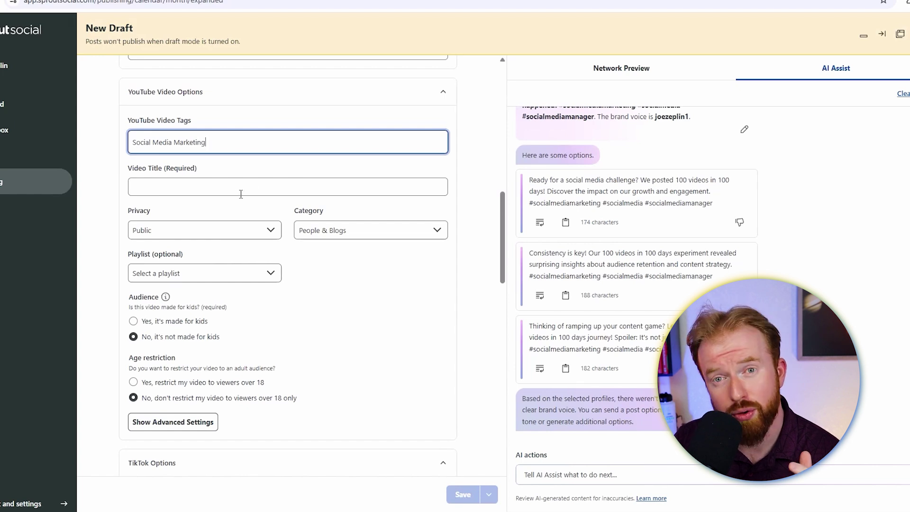
pyautogui.click(241, 194)
pyautogui.hotkey('ctrl', 'v')
pyautogui.click(269, 287)
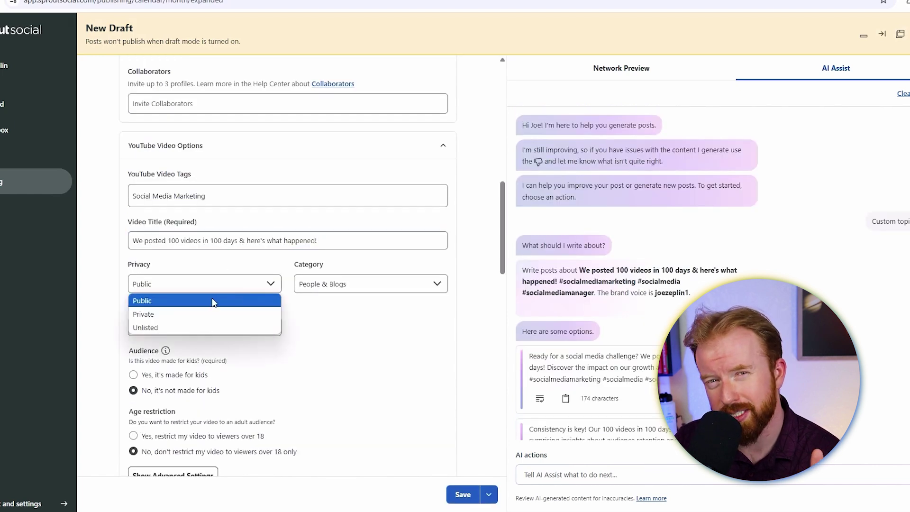
pyautogui.click(205, 301)
pyautogui.click(378, 286)
pyautogui.click(332, 476)
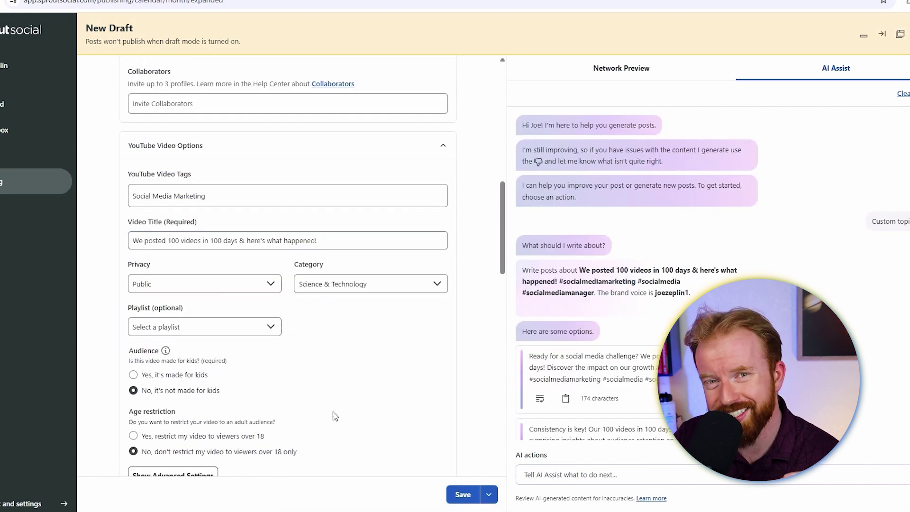
pyautogui.scroll(-10, 179, 275)
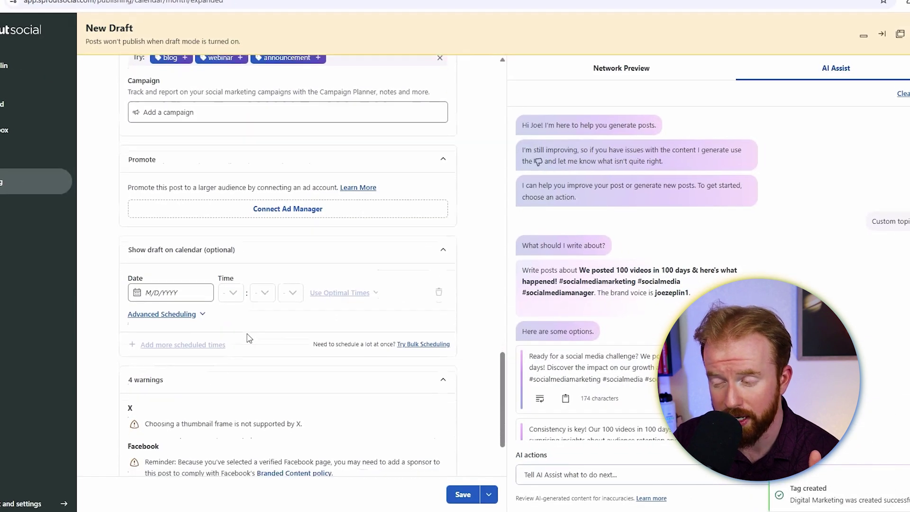
pyautogui.scroll(-1, 248, 337)
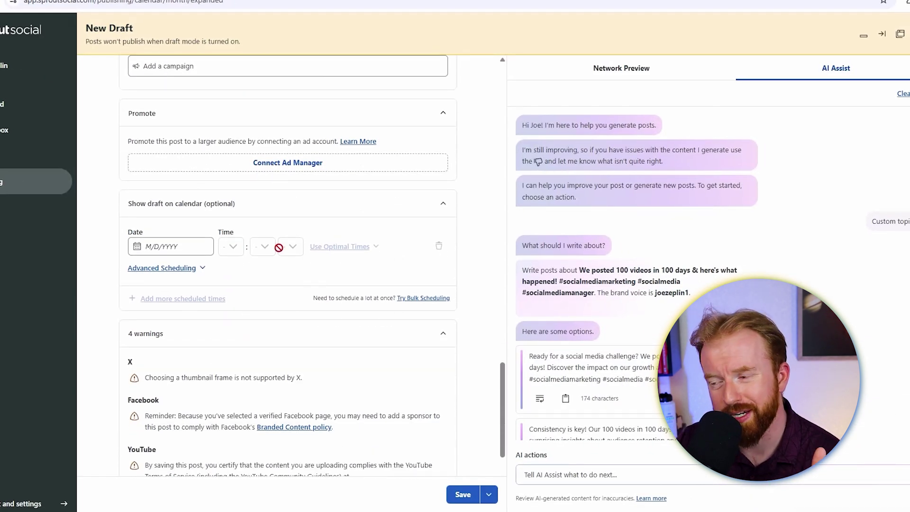
# Set the draft's date and time to Sunday, June 1 at 6:30 am
pyautogui.click(170, 247)
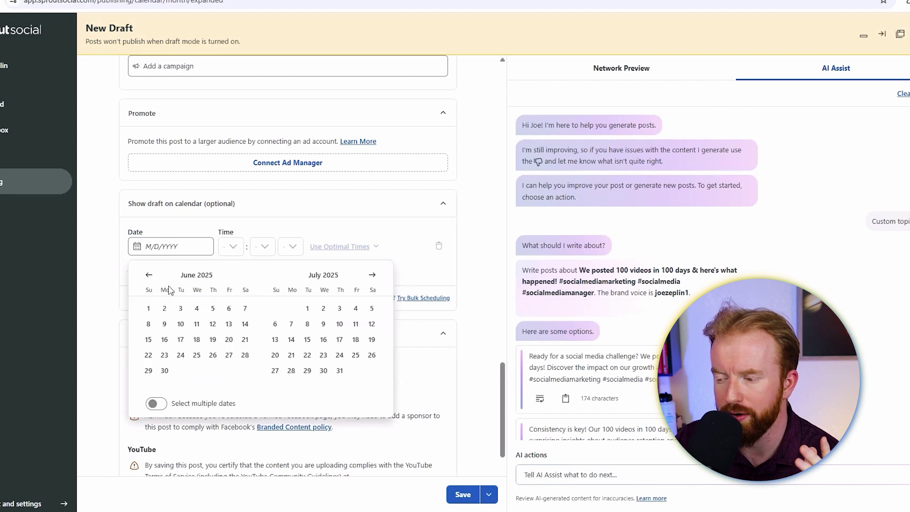
pyautogui.click(149, 309)
pyautogui.click(237, 246)
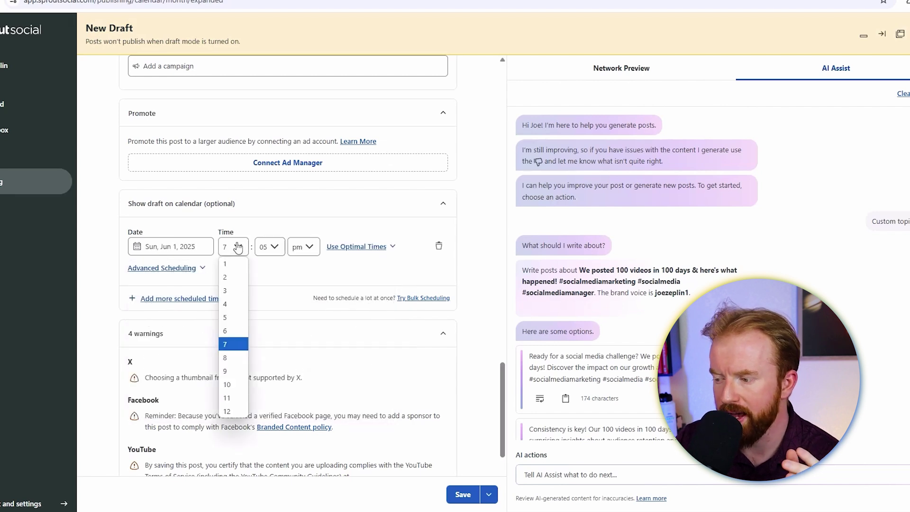
pyautogui.click(225, 331)
pyautogui.click(269, 246)
pyautogui.click(264, 71)
pyautogui.click(303, 246)
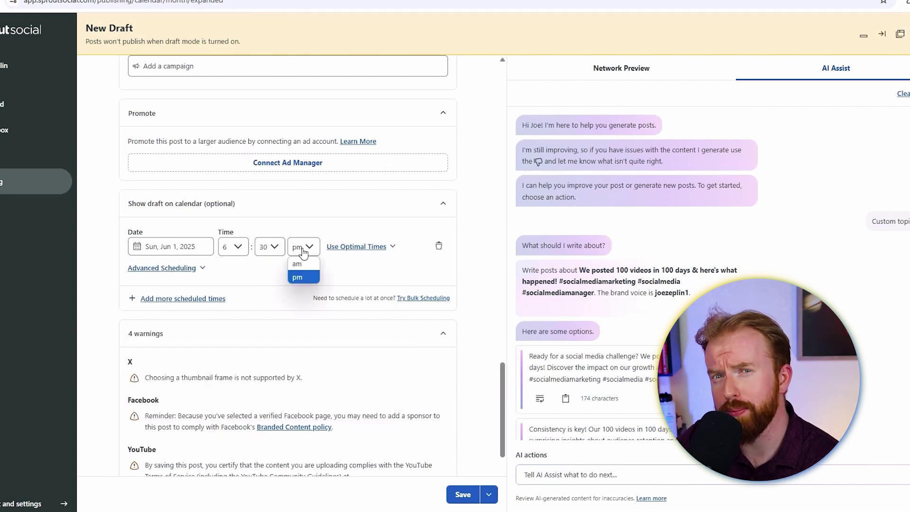
pyautogui.click(308, 265)
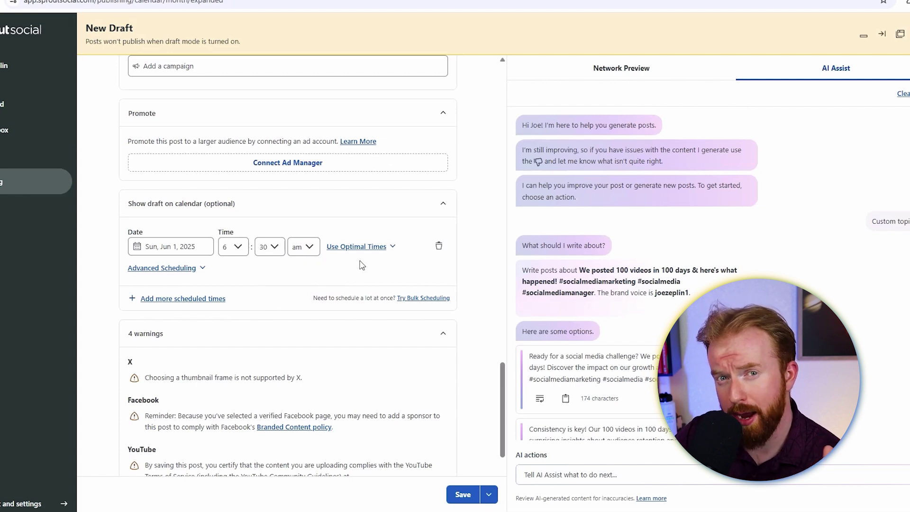
# Switch to the top-rated optimal time of 11:05 am and save the drafts to the calendar
pyautogui.click(391, 248)
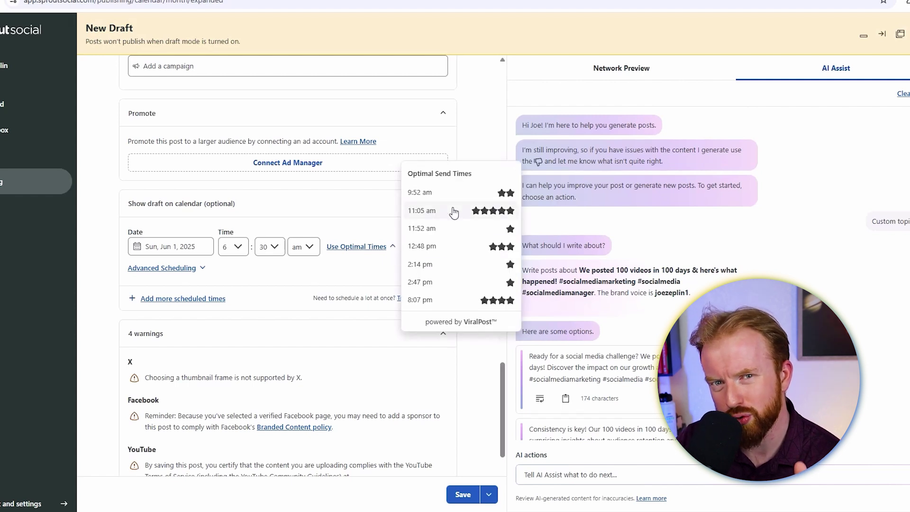
pyautogui.click(454, 211)
pyautogui.click(463, 495)
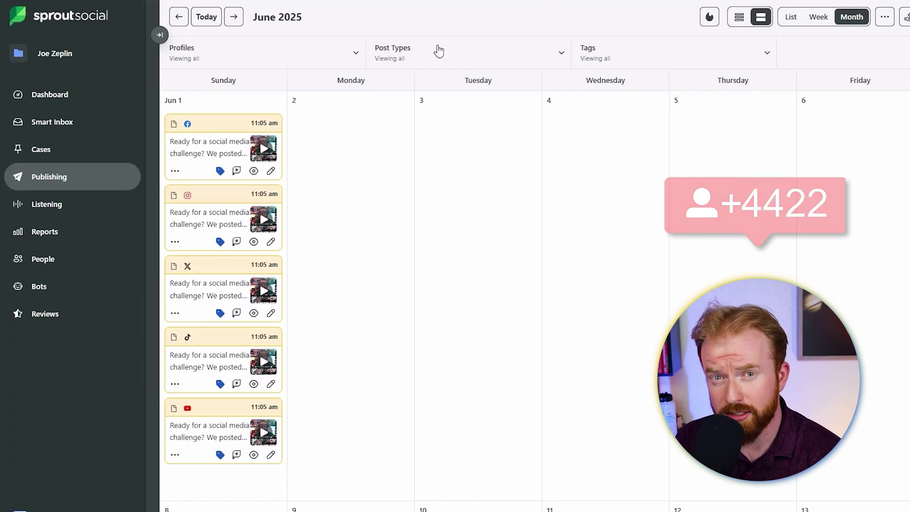
# Filter the Smart Inbox sources to show only the YouTube channel's messages
pyautogui.click(128, 122)
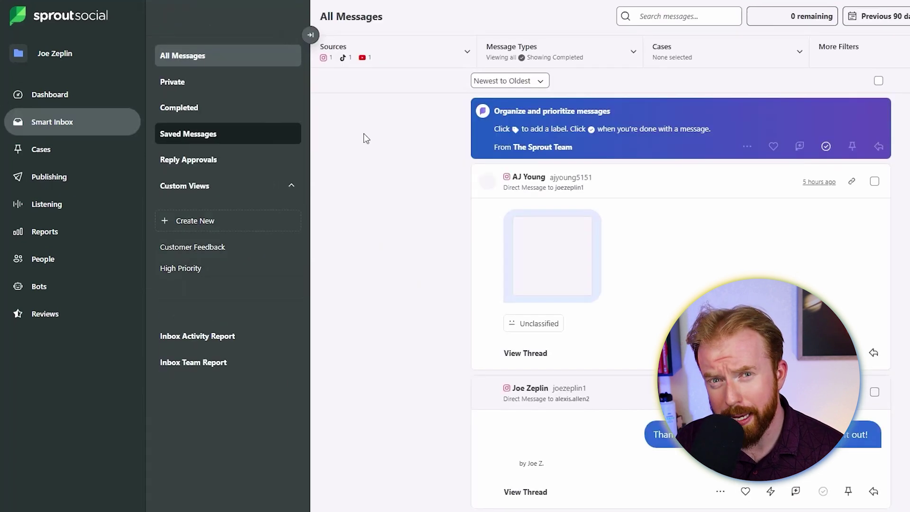
pyautogui.click(286, 53)
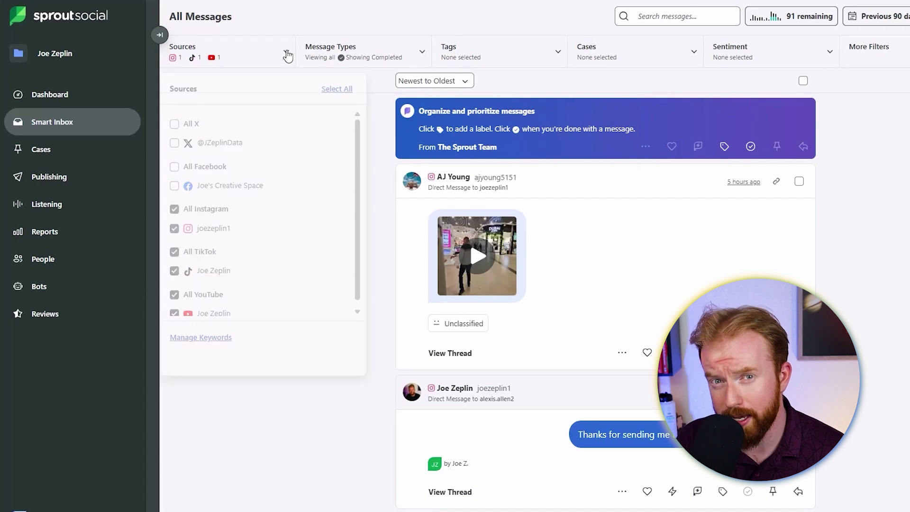
pyautogui.click(337, 88)
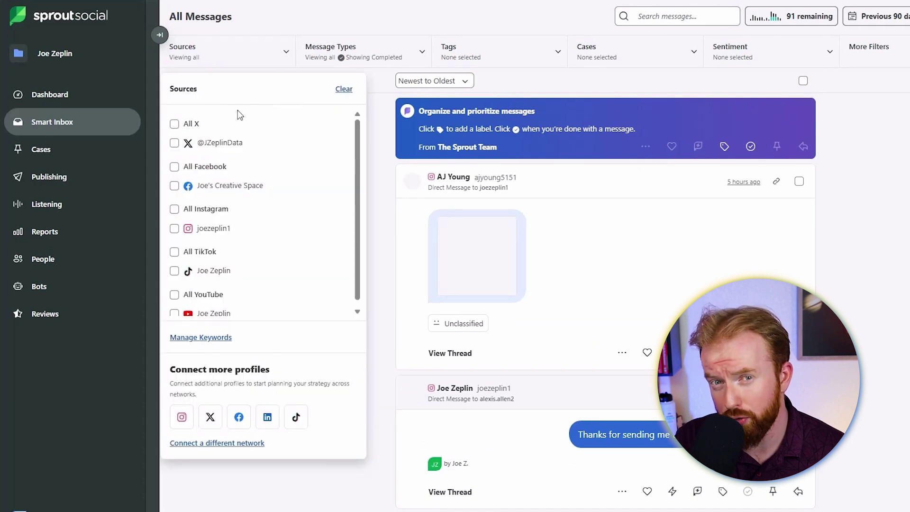
pyautogui.click(174, 313)
pyautogui.click(353, 61)
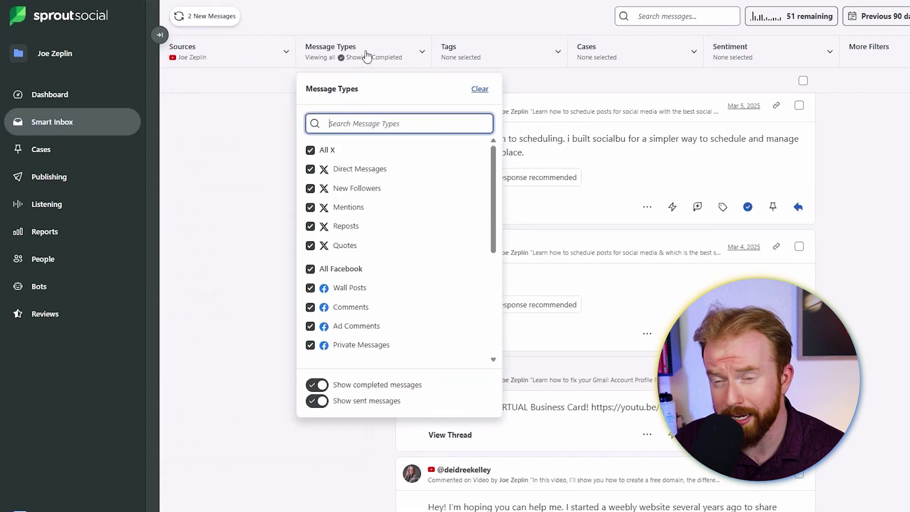
pyautogui.scroll(-5, 366, 211)
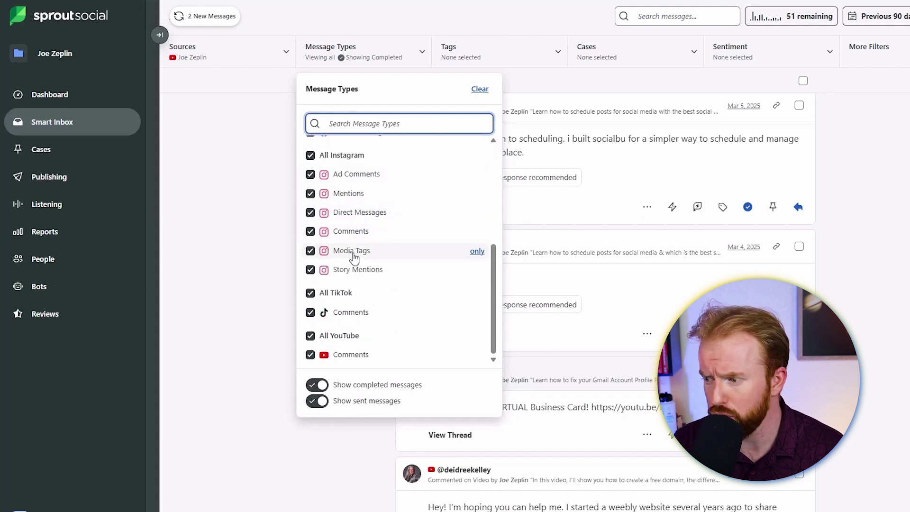
pyautogui.click(306, 84)
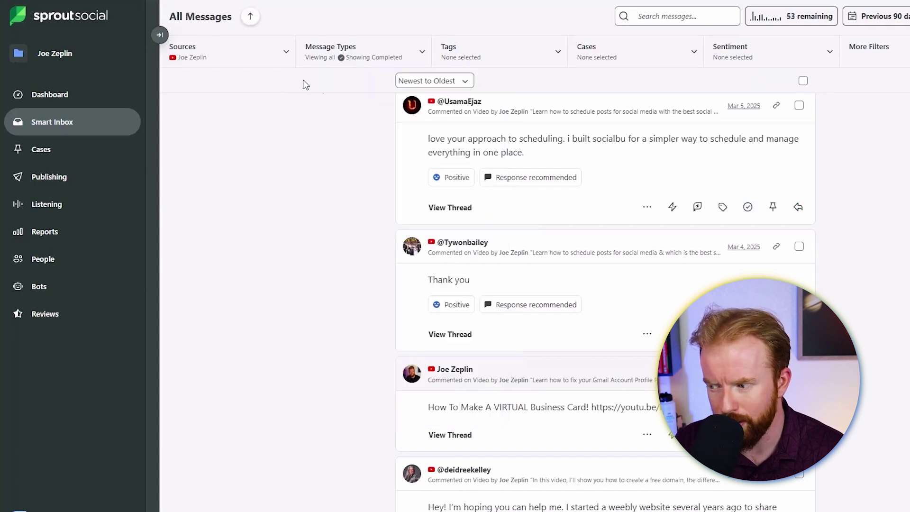
# Reply 'Glad you found it helpful! Really appreciate it!' to the scheduling comment, then draft 'Thanks for watching' on the next
pyautogui.click(798, 208)
pyautogui.write('Glad you found it helpful! Really appreciate it!')
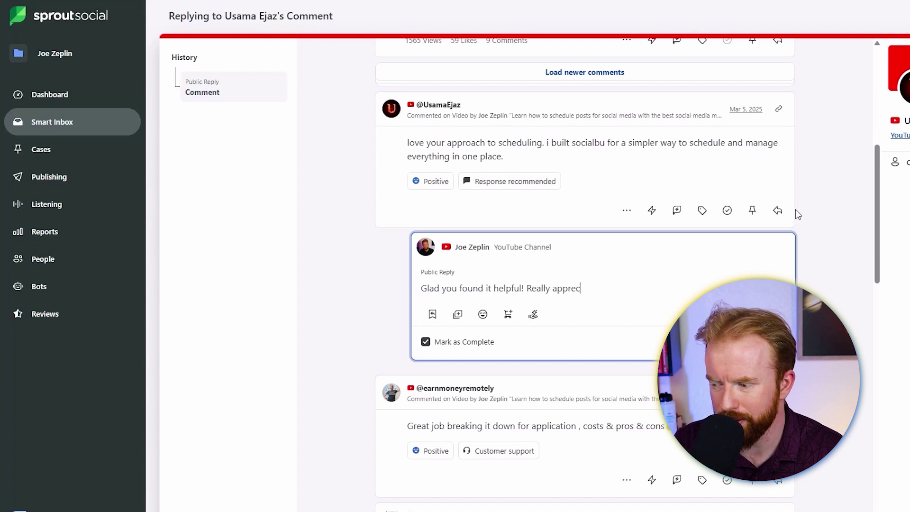
pyautogui.press('Return')
pyautogui.scroll(-5, 783, 227)
pyautogui.click(777, 252)
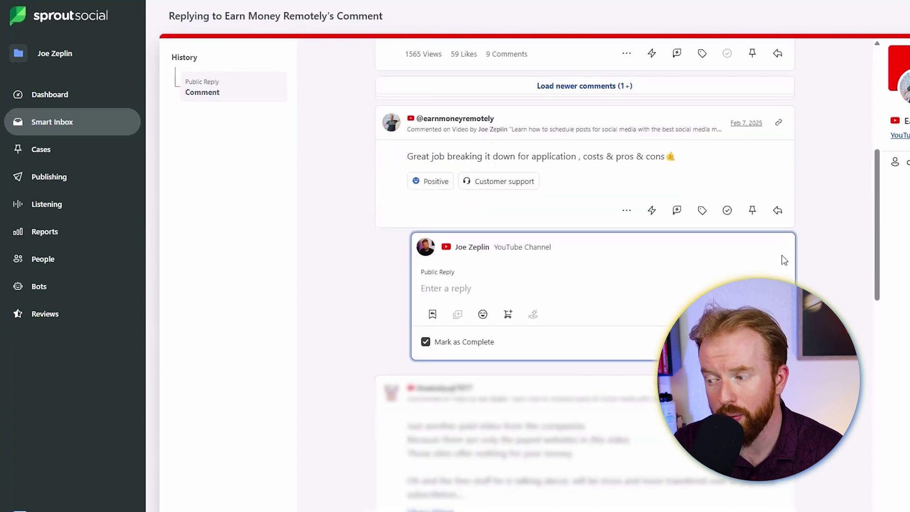
pyautogui.write('Thanks for watching')
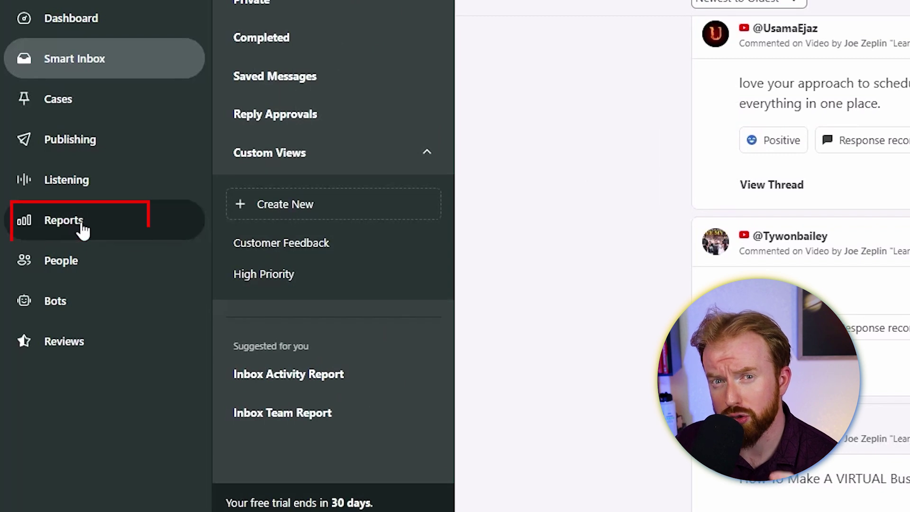
# Open Reports and filter the sources to the YouTube channel only
pyautogui.click(71, 224)
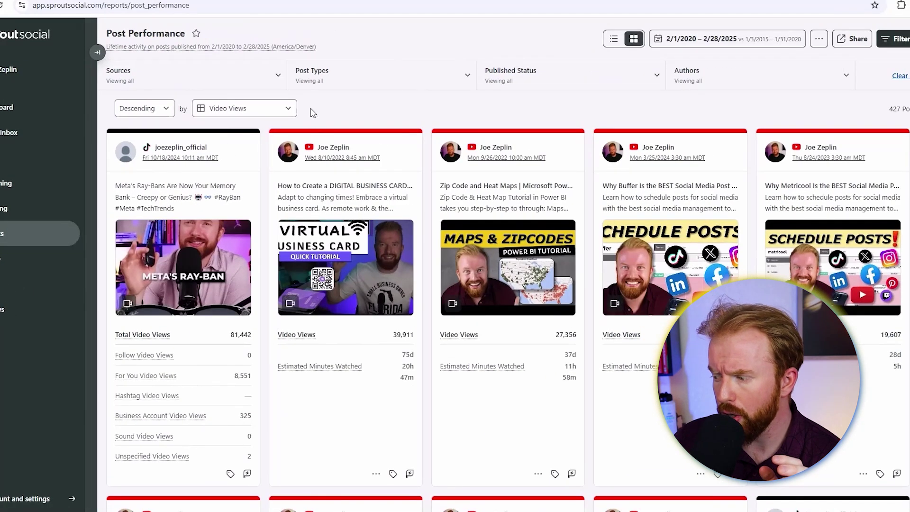
pyautogui.click(279, 76)
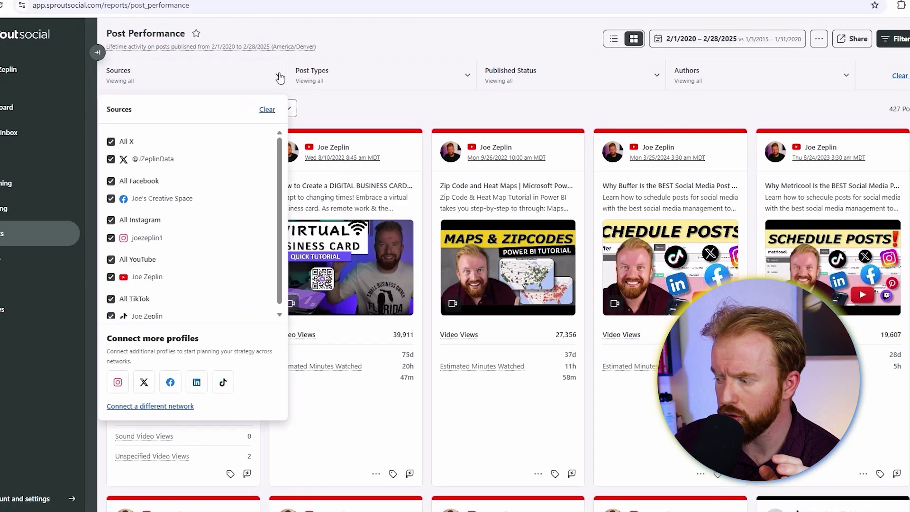
pyautogui.click(267, 110)
pyautogui.click(111, 278)
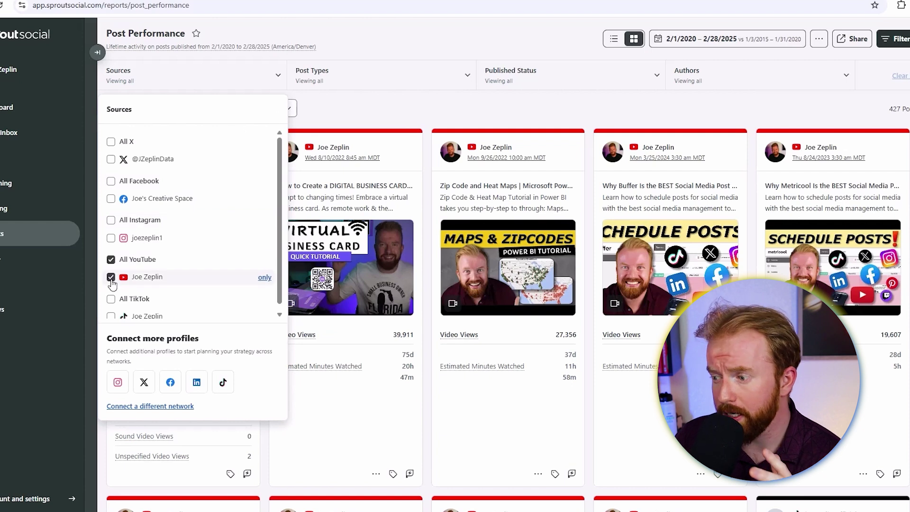
pyautogui.click(345, 138)
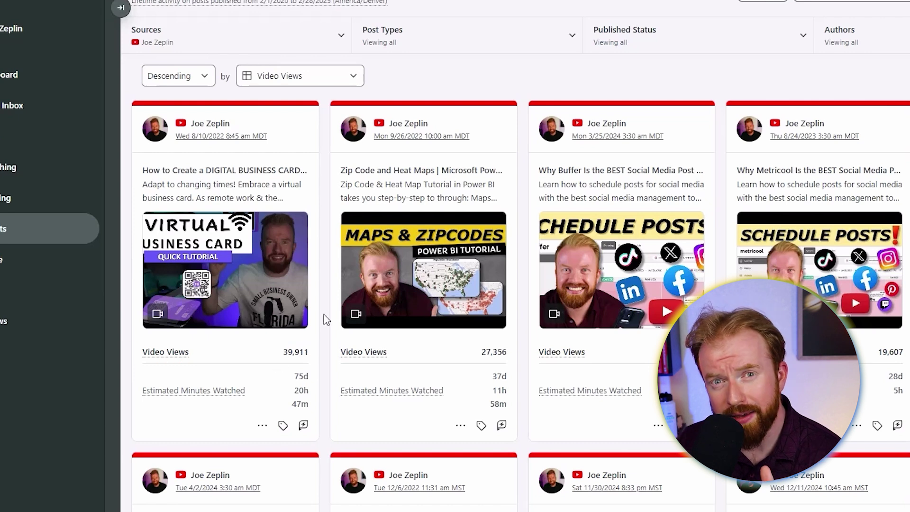
# Sort posts by Subscribers Gained from Video and briefly highlight 'Metricool Tutorial' in the second title
pyautogui.click(345, 75)
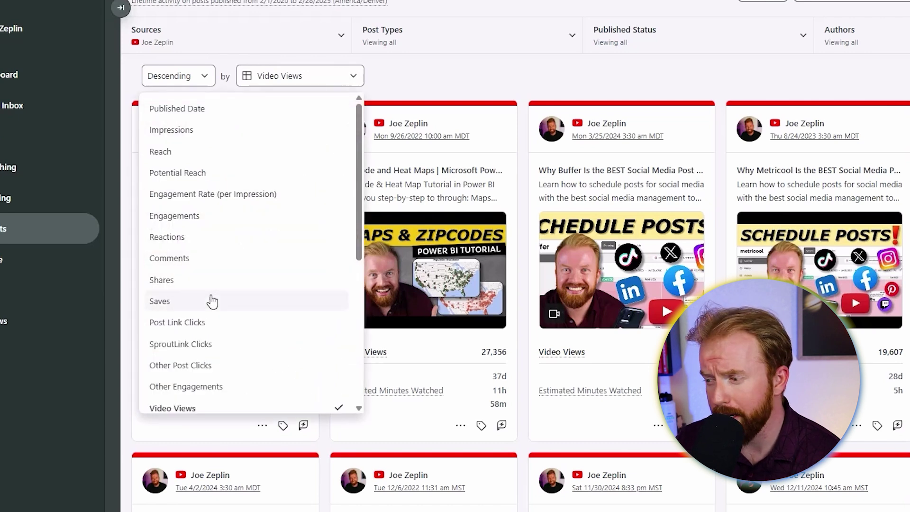
pyautogui.scroll(-1, 237, 322)
pyautogui.scroll(-5, 247, 331)
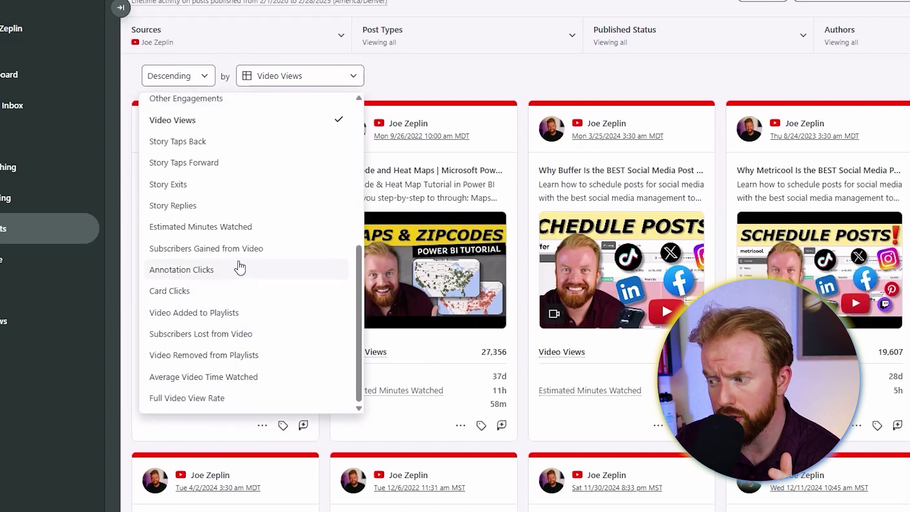
pyautogui.click(240, 251)
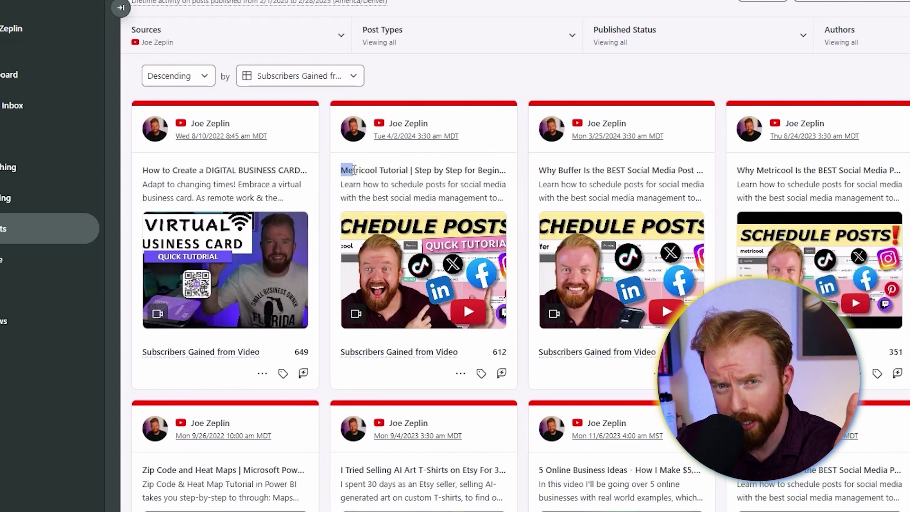
pyautogui.moveTo(354, 171); pyautogui.dragTo(410, 173)
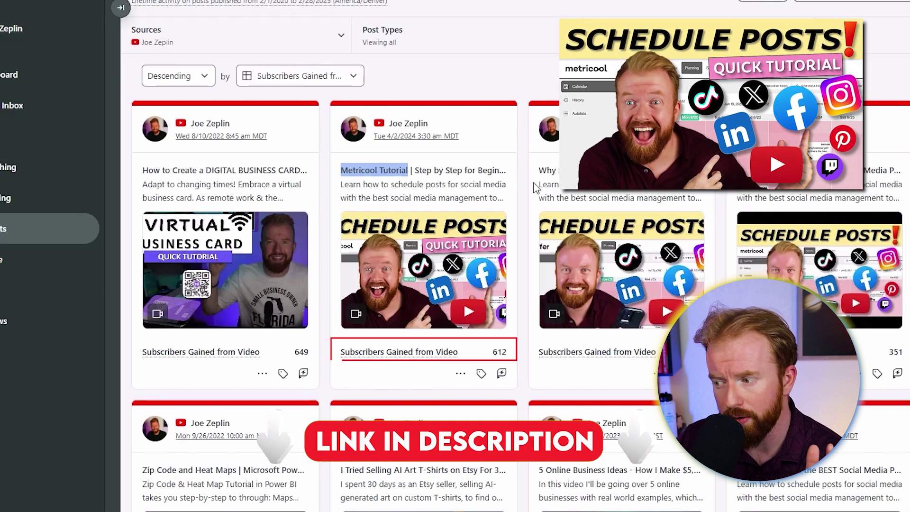
pyautogui.click(523, 71)
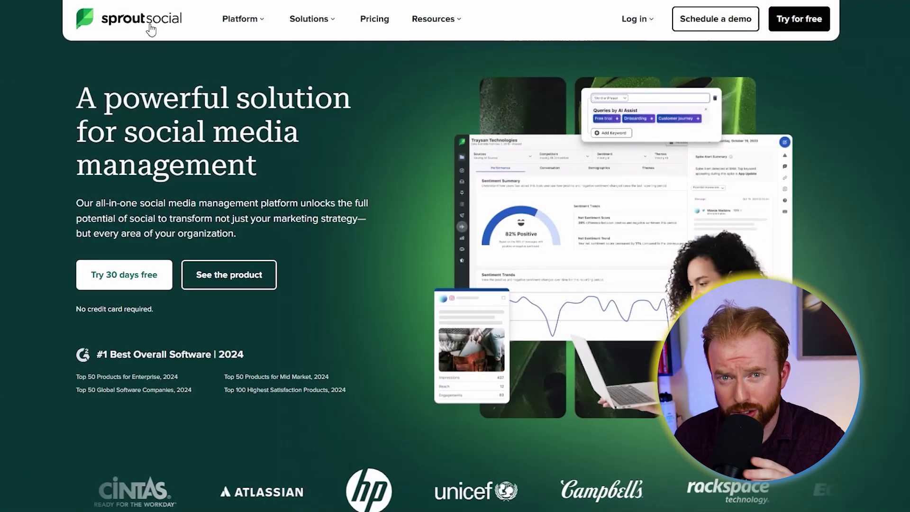
# Go to the pricing page and highlight 'small teams' and 'lot of profiles' in the plan cards
pyautogui.click(374, 22)
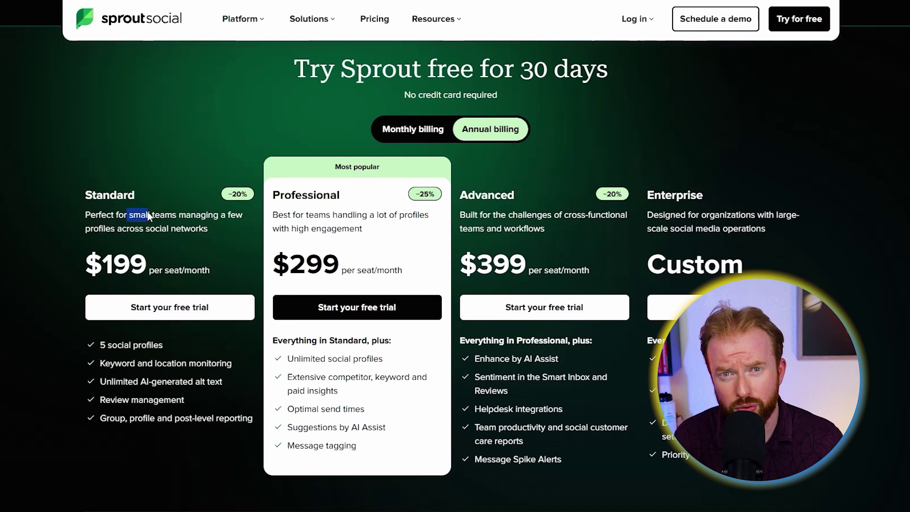
pyautogui.moveTo(148, 213); pyautogui.dragTo(178, 211)
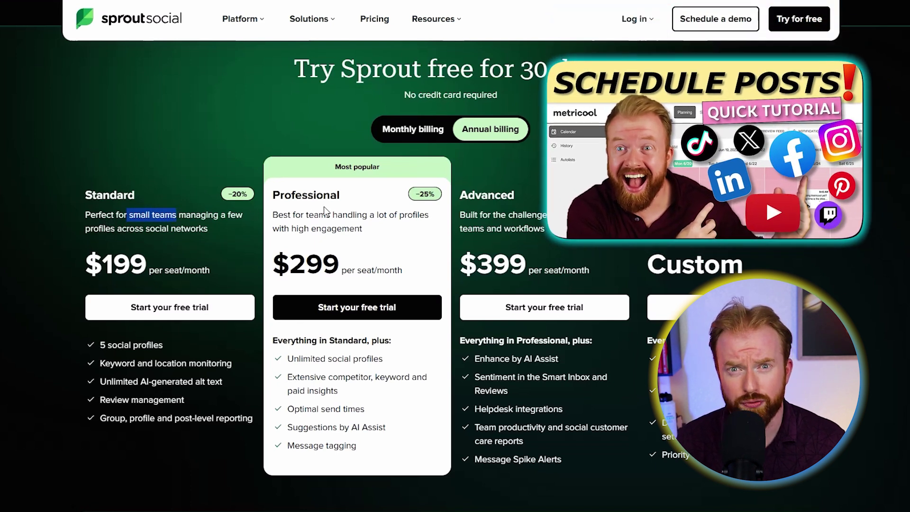
pyautogui.doubleClick(384, 215)
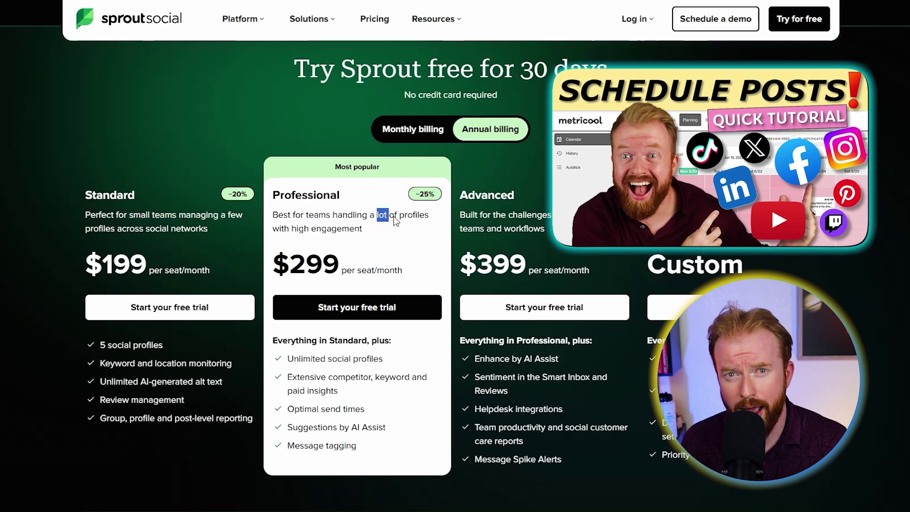
pyautogui.moveTo(394, 221); pyautogui.dragTo(429, 217)
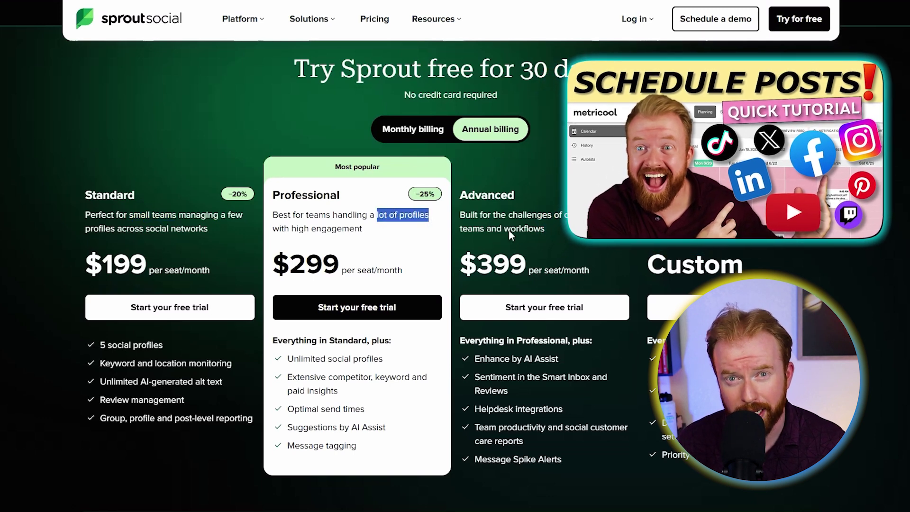
pyautogui.click(558, 223)
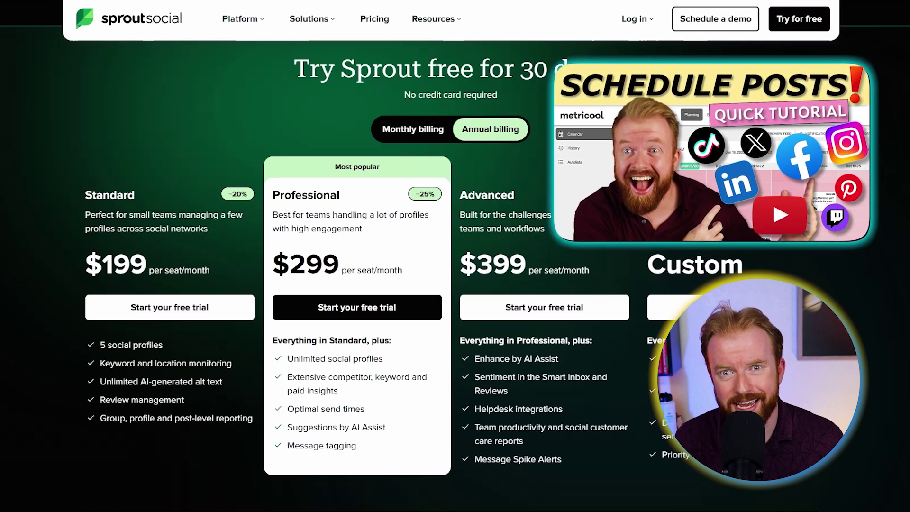